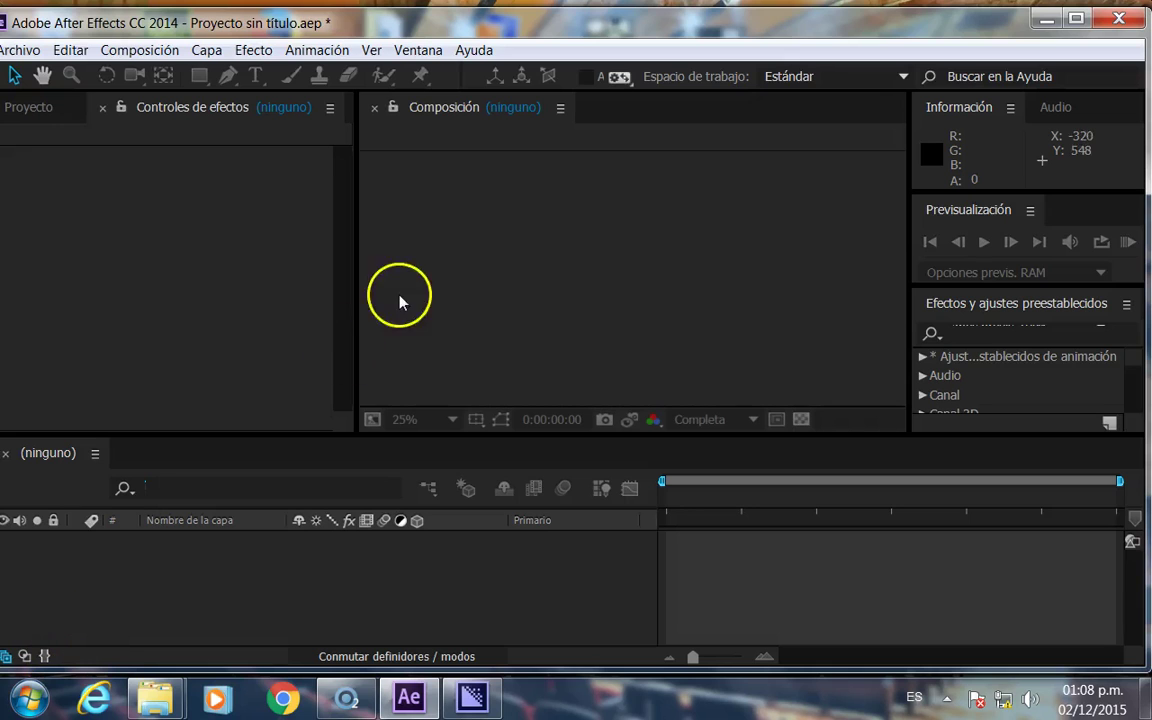
# Step: Create a composition named perro using NTSC D1 (720×486) with a 0;00;30;00 duration
pyautogui.click(128, 52)
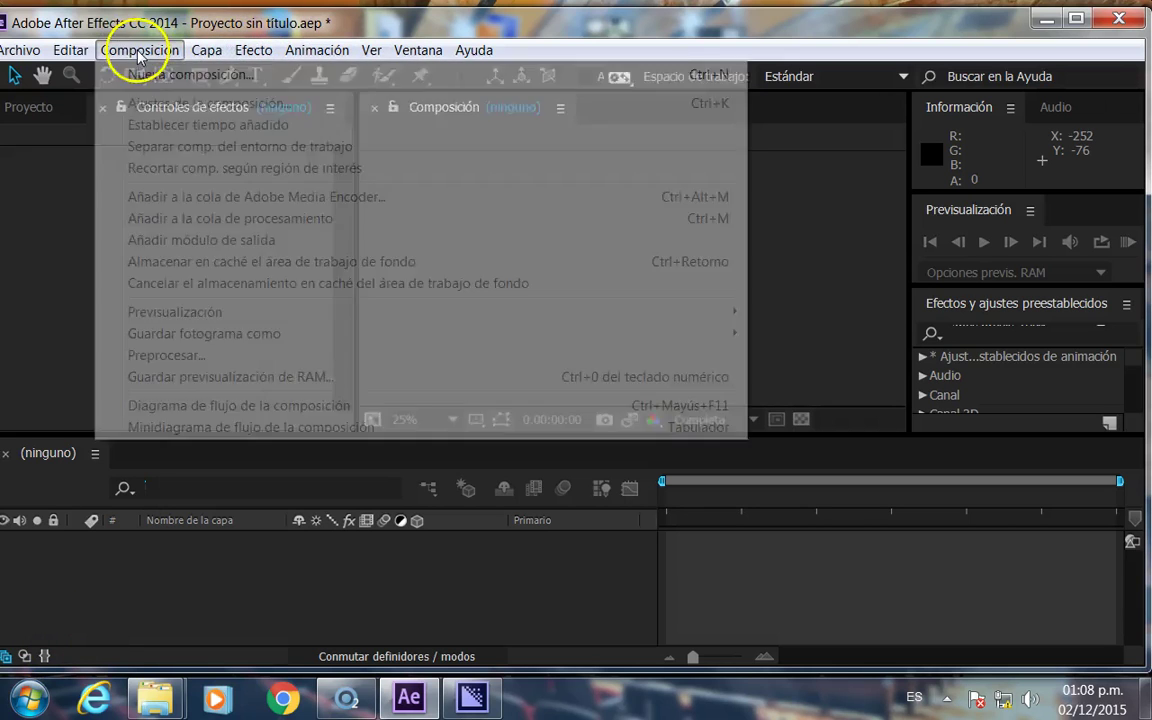
pyautogui.click(170, 75)
pyautogui.write('perro')
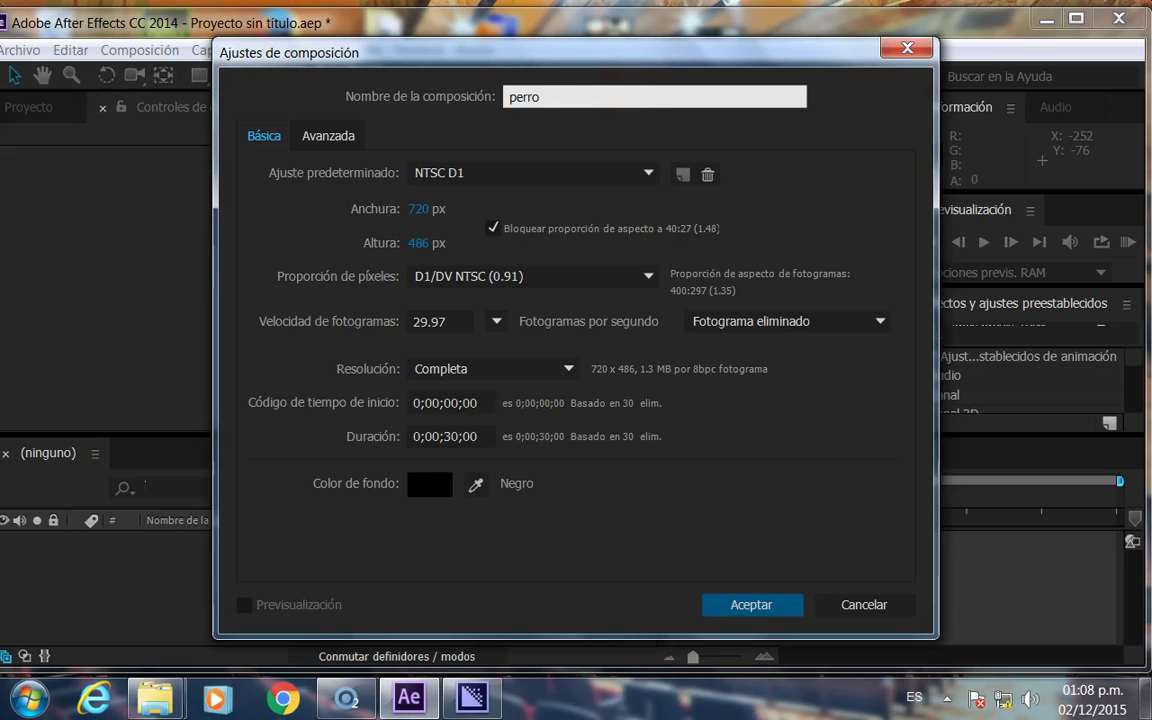
pyautogui.press('Return')
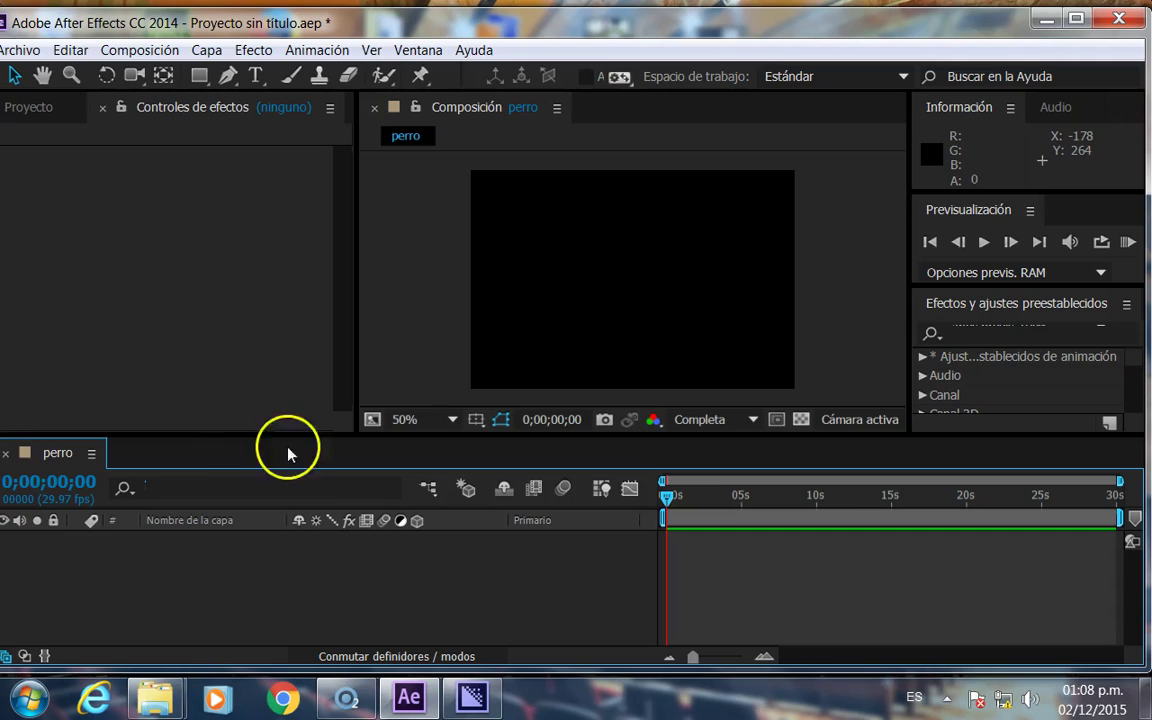
# Step: Import dog.psd as Composición – Conservar tamaños de capa, accepting editable layer styles
pyautogui.click(20, 50)
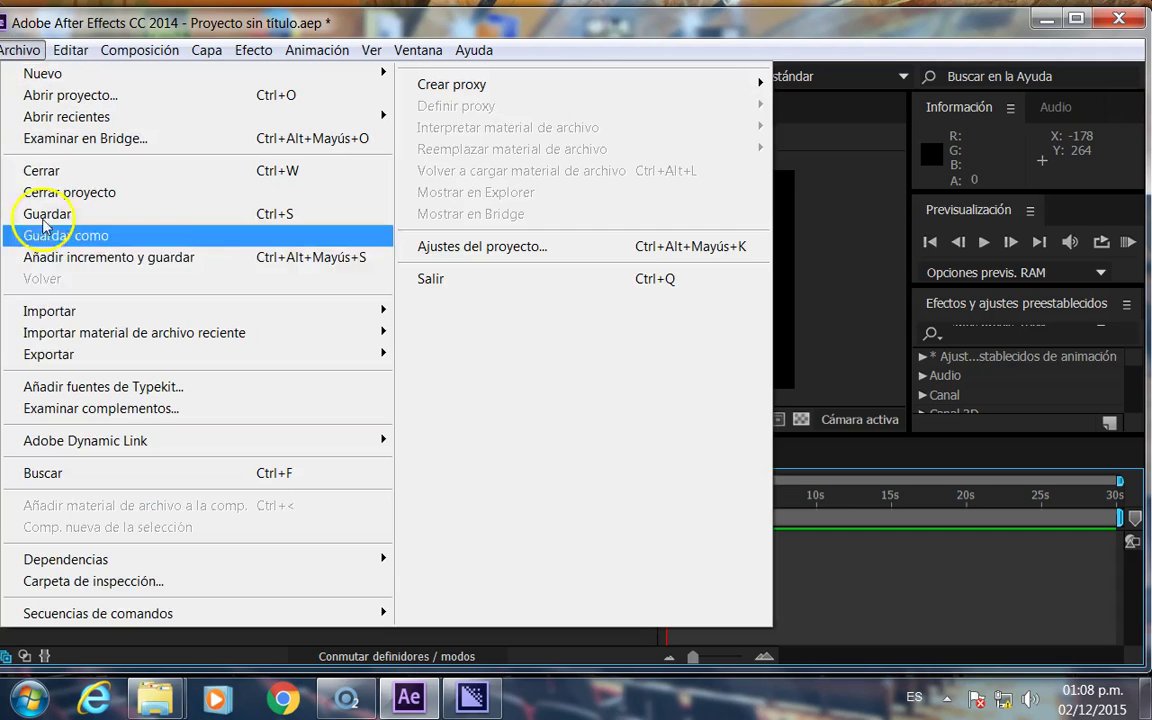
pyautogui.moveTo(40, 311)
pyautogui.click(456, 320)
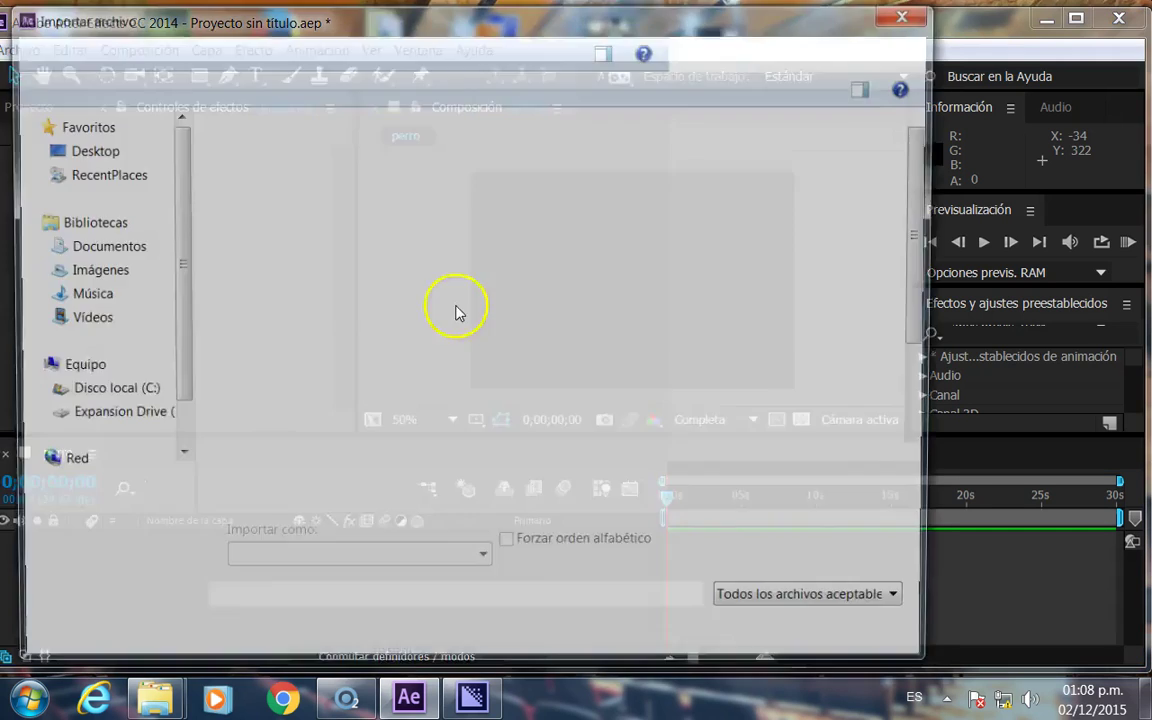
pyautogui.click(288, 456)
pyautogui.click(740, 510)
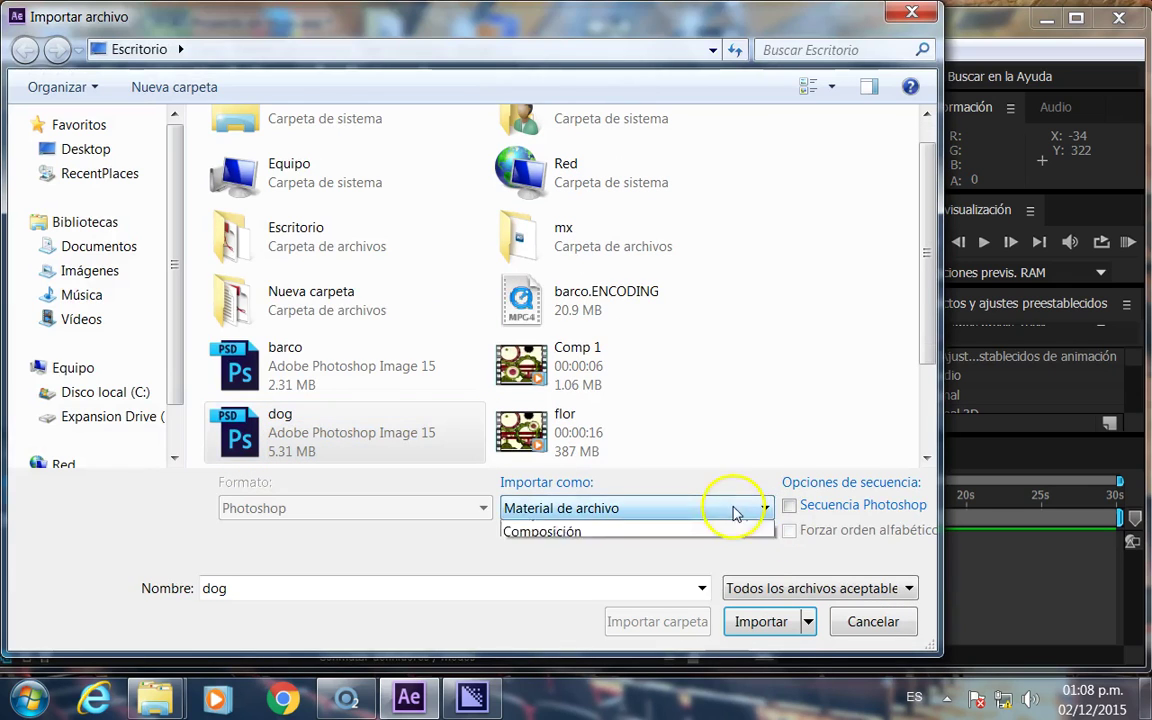
pyautogui.click(603, 548)
pyautogui.click(764, 621)
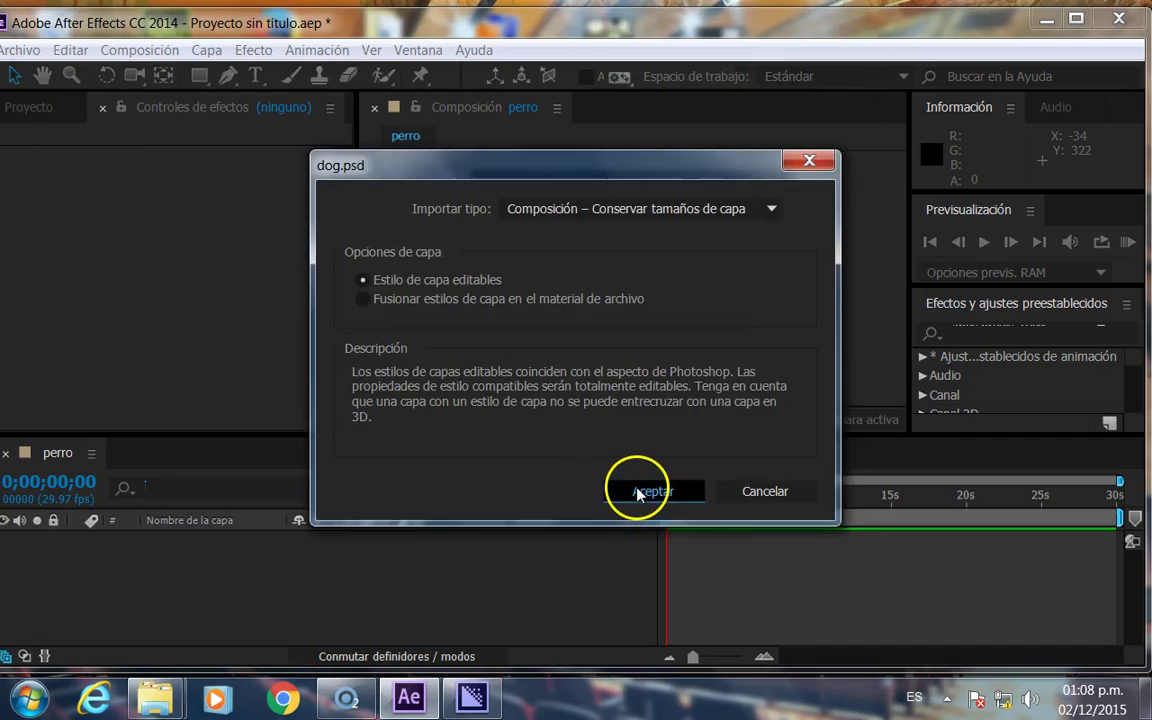
pyautogui.click(637, 492)
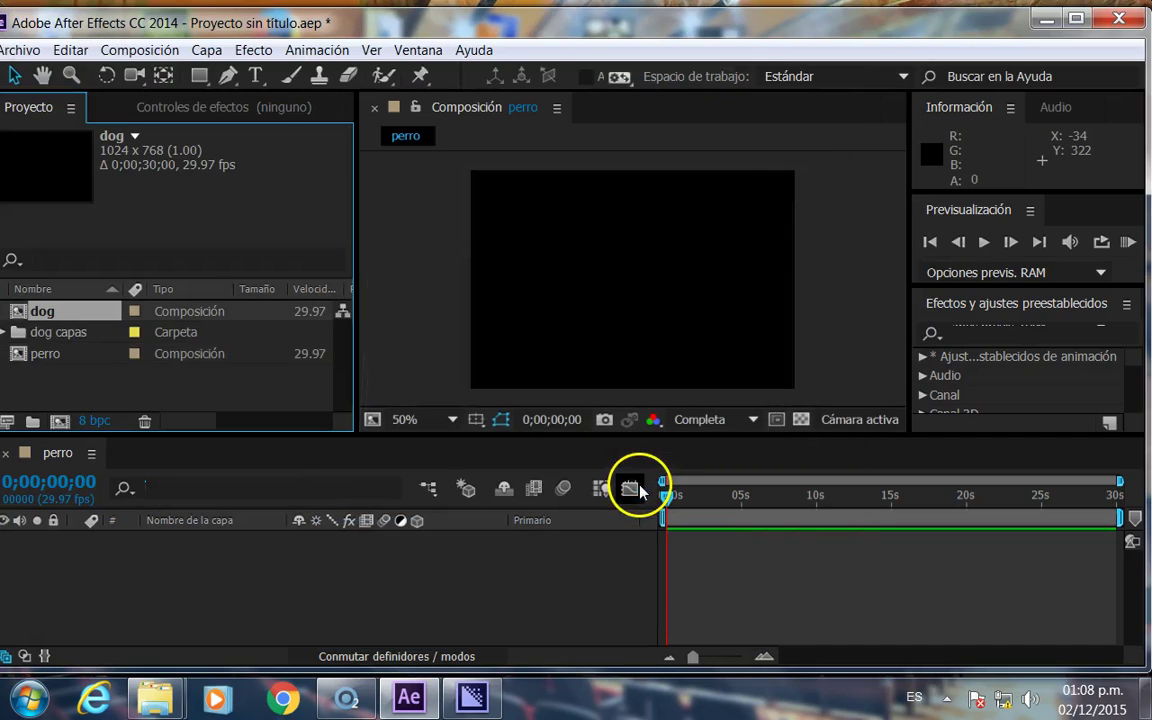
# Step: Drag the dog capas folder into the perro composition to add its layers
pyautogui.click(40, 332)
pyautogui.moveTo(15, 337); pyautogui.dragTo(640, 270)
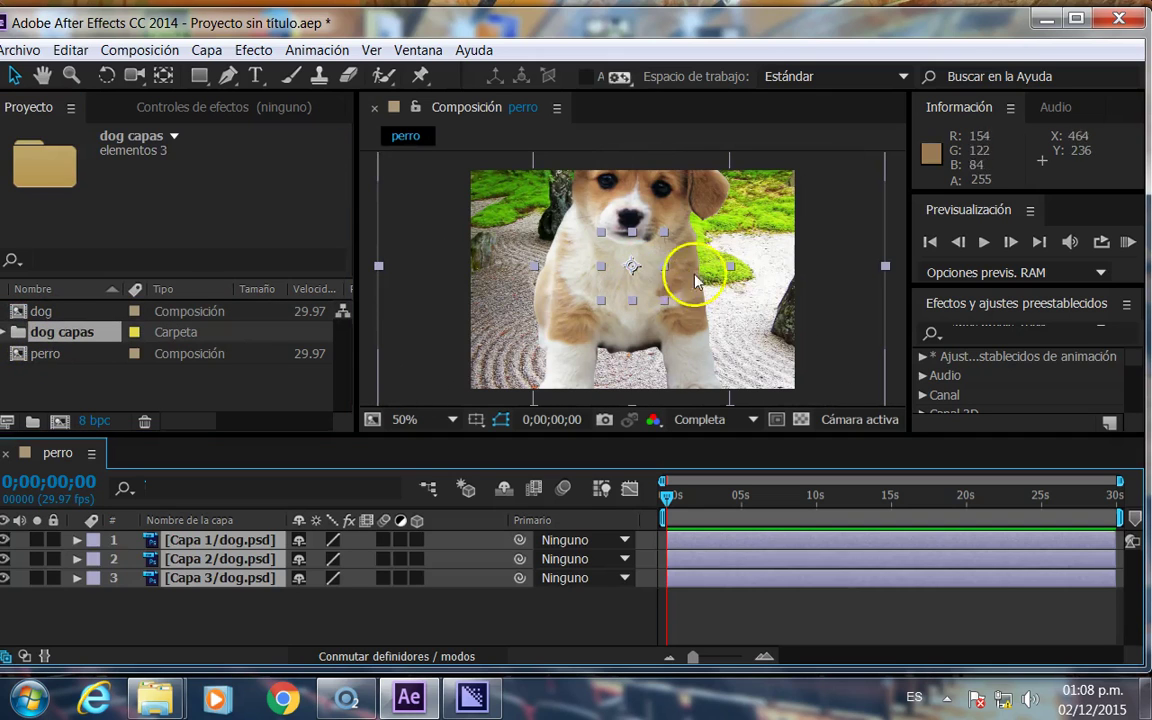
pyautogui.scroll(-6, 738, 278)
pyautogui.scroll(4, 742, 280)
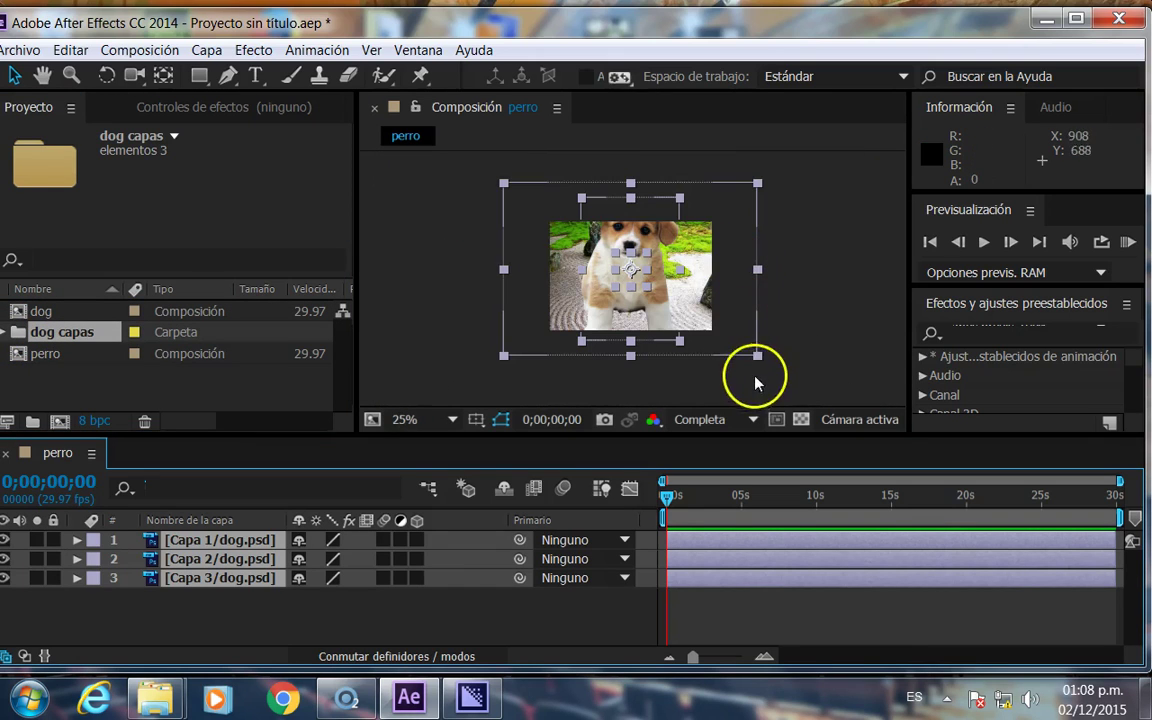
# Step: Scale the oversized garden background down by its corner to fill the composition frame
pyautogui.click(745, 345)
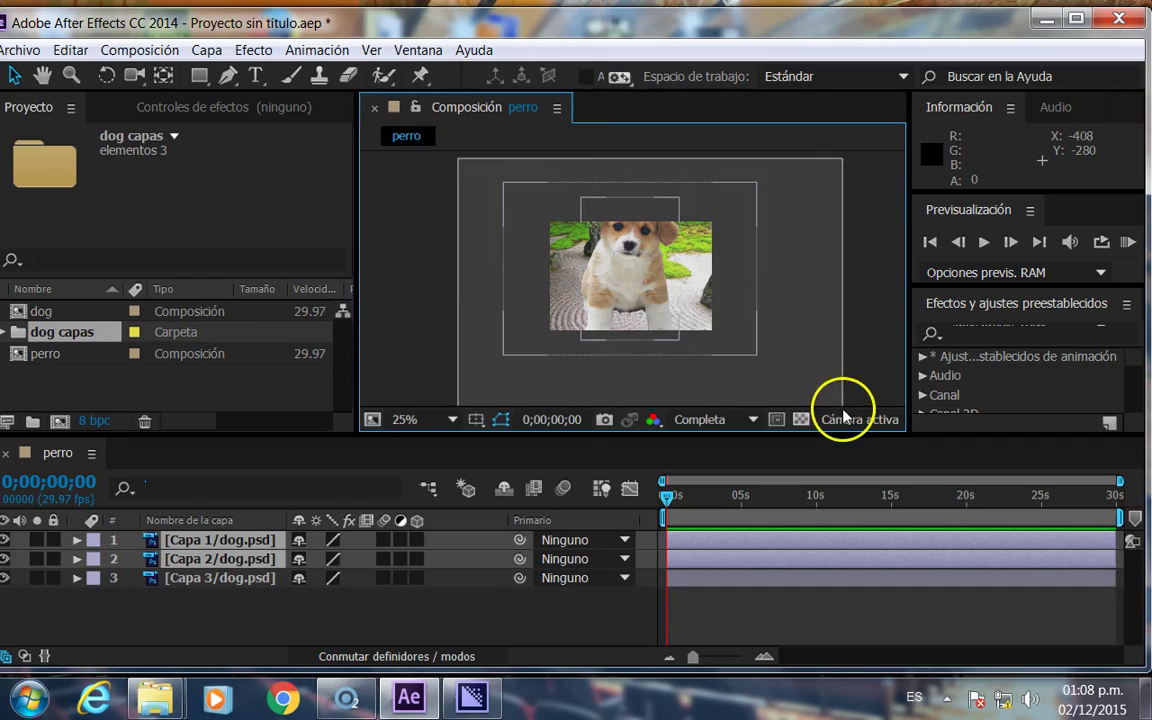
pyautogui.click(755, 352)
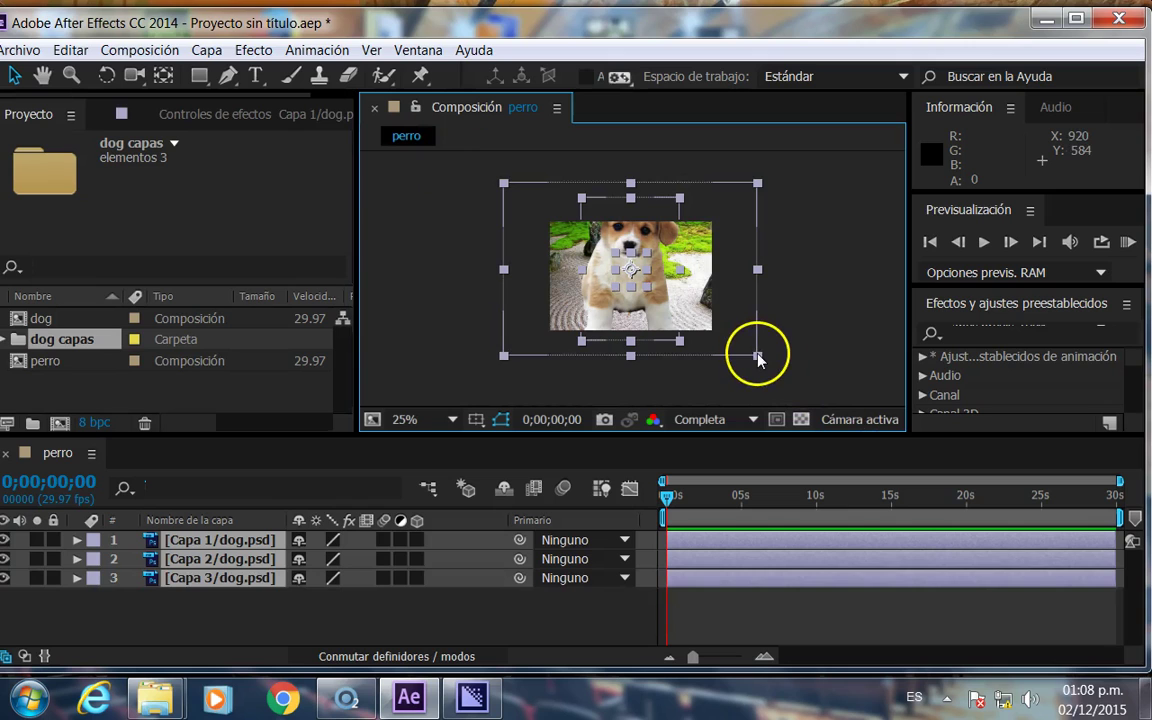
pyautogui.click(757, 355)
pyautogui.moveTo(492, 170)
pyautogui.mouseDown()
pyautogui.moveTo(760, 362)
pyautogui.moveTo(707, 336)
pyautogui.moveTo(717, 336)
pyautogui.mouseUp()
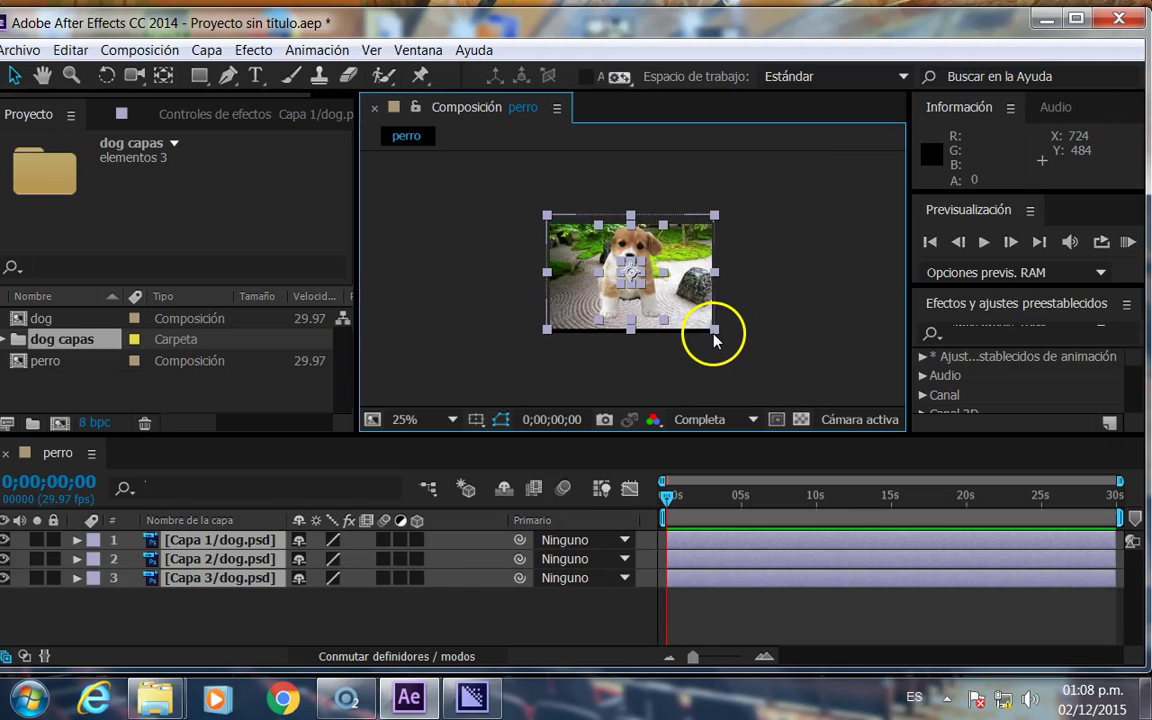
pyautogui.click(717, 290)
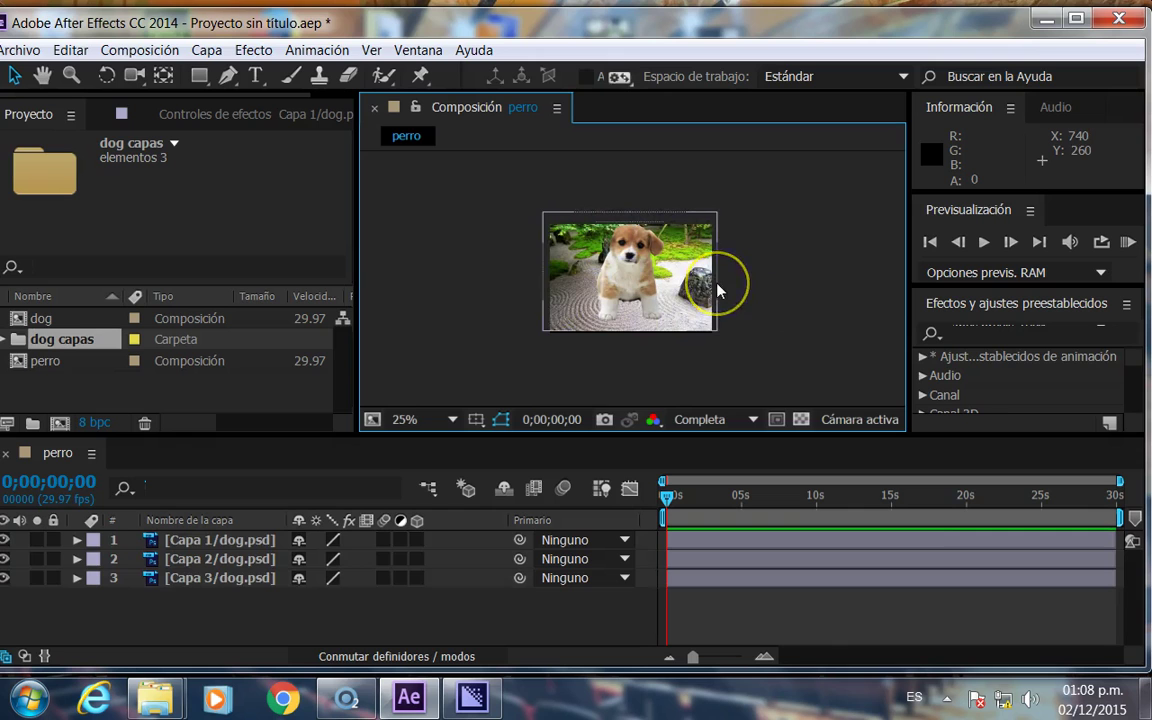
pyautogui.scroll(5, 717, 290)
pyautogui.scroll(-4, 717, 290)
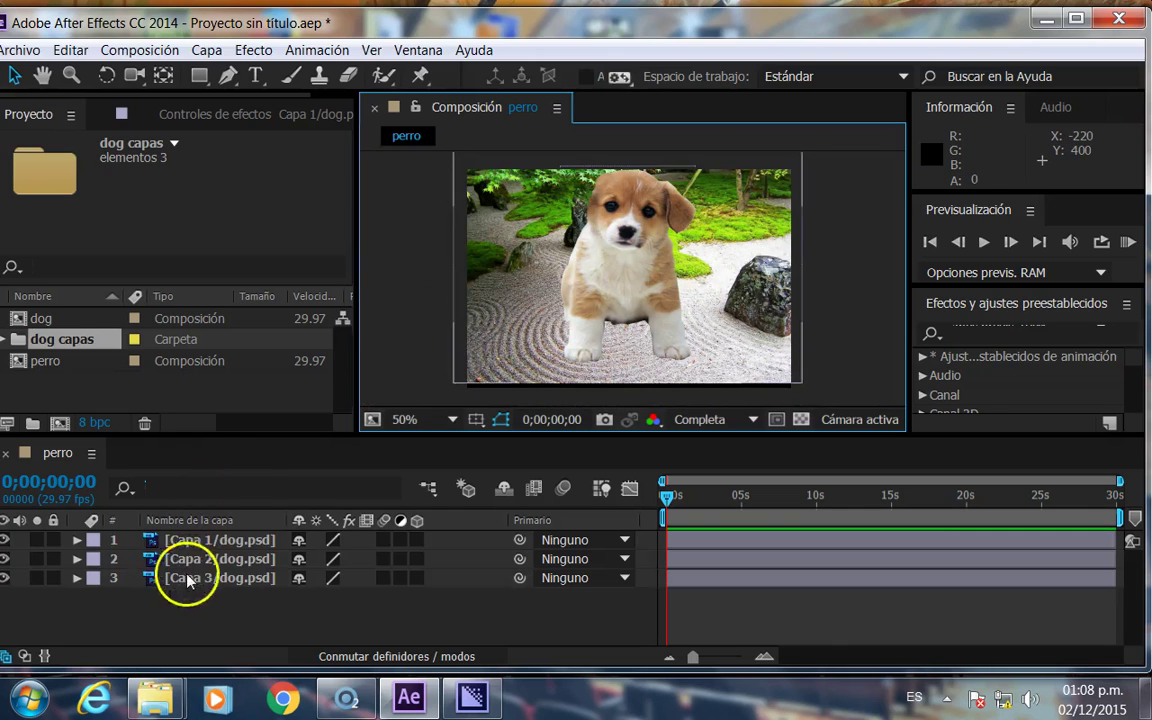
# Step: Rename timeline layer 1 to perro after checking which part it is
pyautogui.click(210, 540)
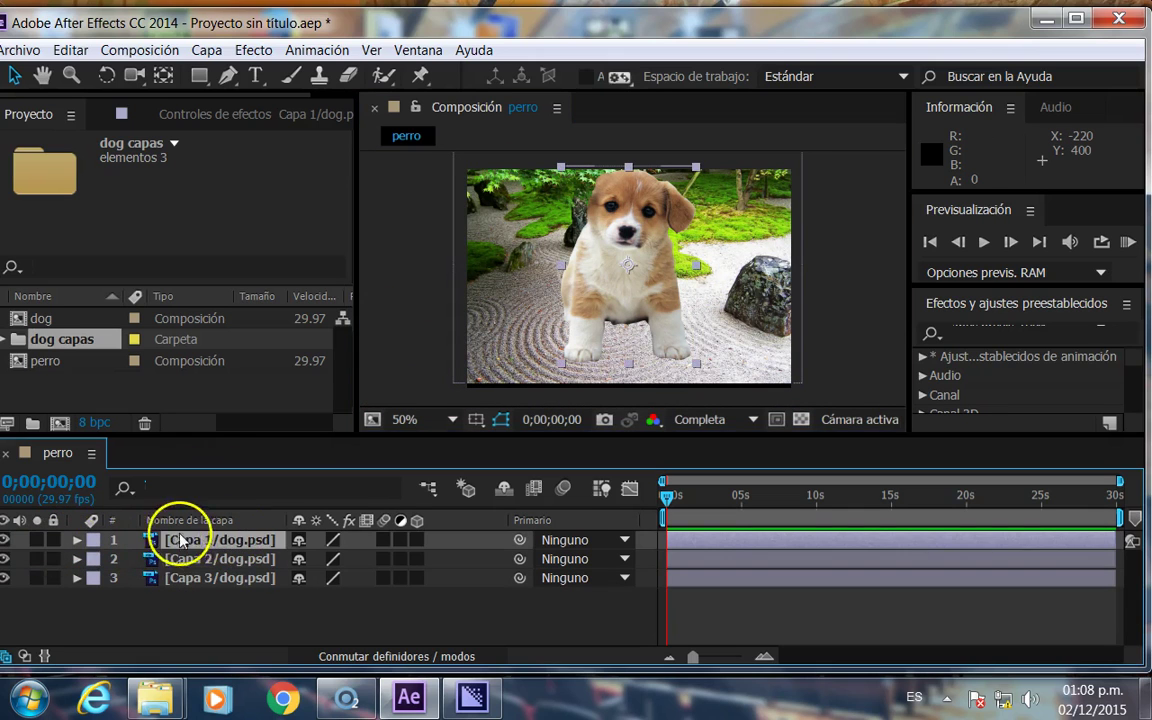
pyautogui.click(6, 540)
pyautogui.click(6, 540)
pyautogui.rightClick(197, 545)
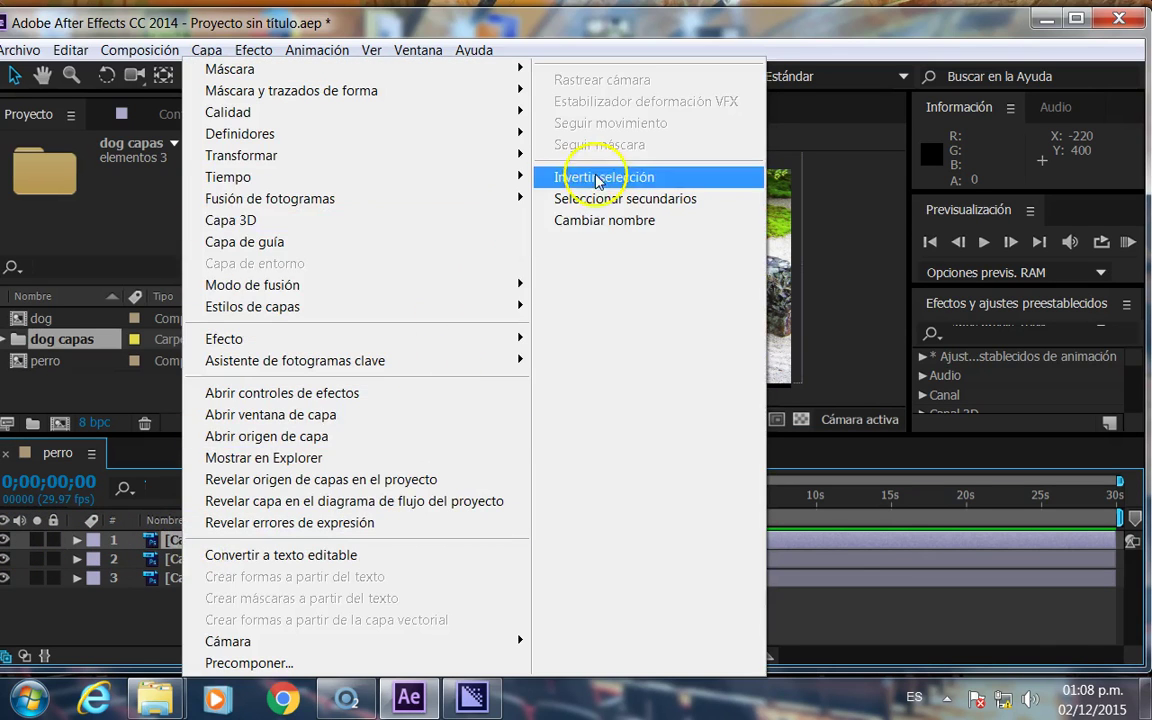
pyautogui.click(595, 220)
pyautogui.write('pe')
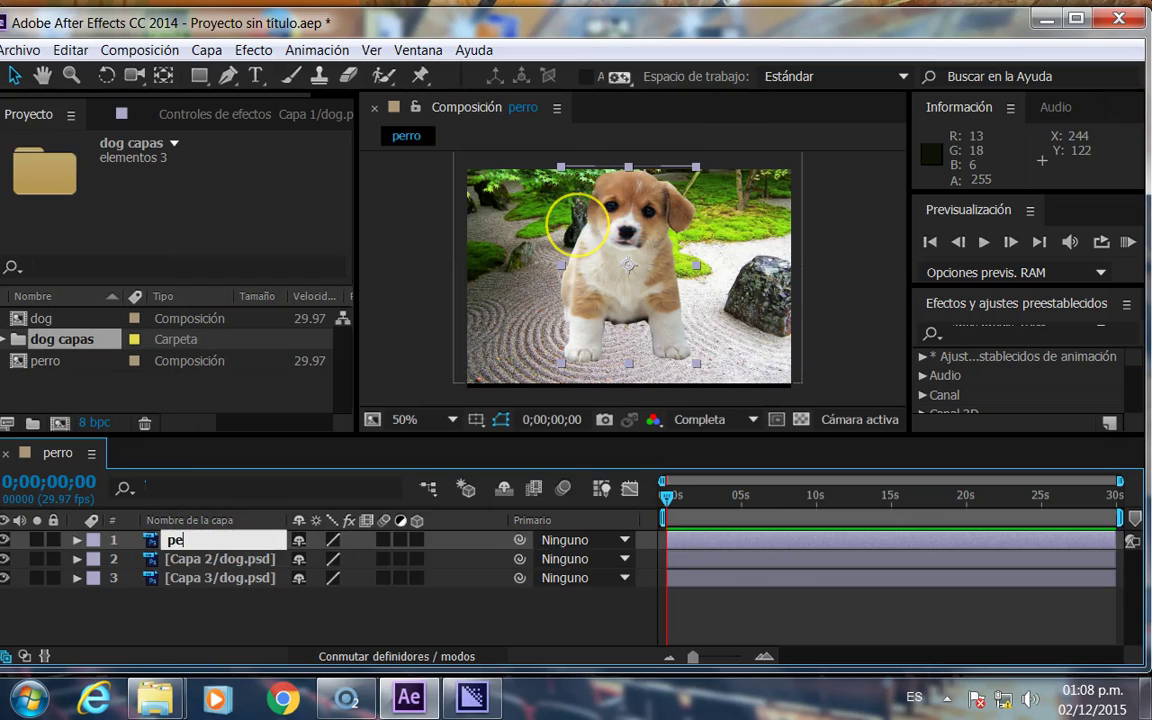
pyautogui.press('Return')
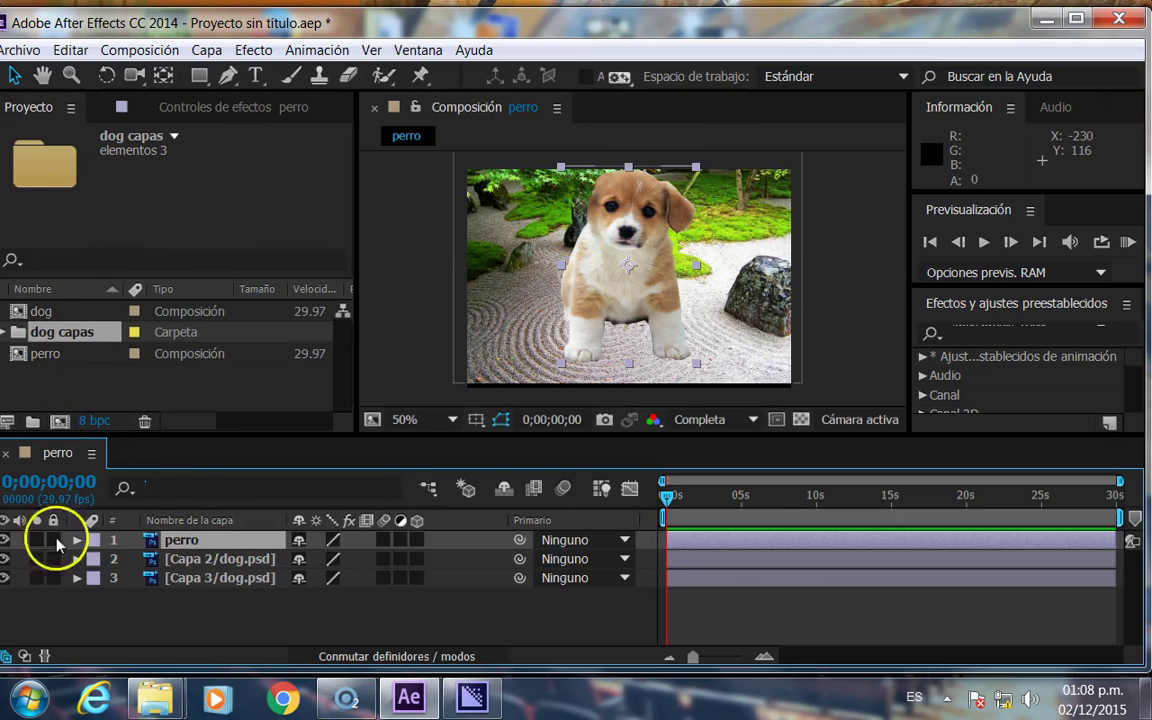
# Step: Rename layer 2 to oreja, move it above perro, and position it over the dog's ear
pyautogui.click(172, 559)
pyautogui.rightClick(174, 560)
pyautogui.moveTo(522, 257)
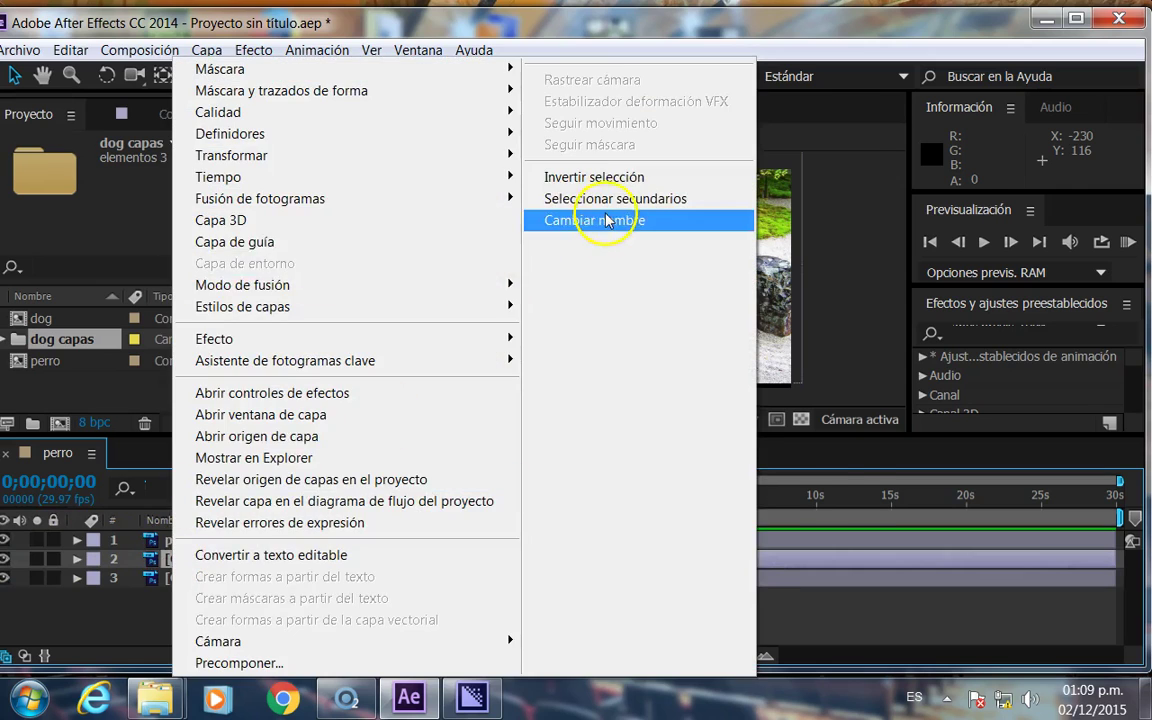
pyautogui.click(598, 222)
pyautogui.write('oreja')
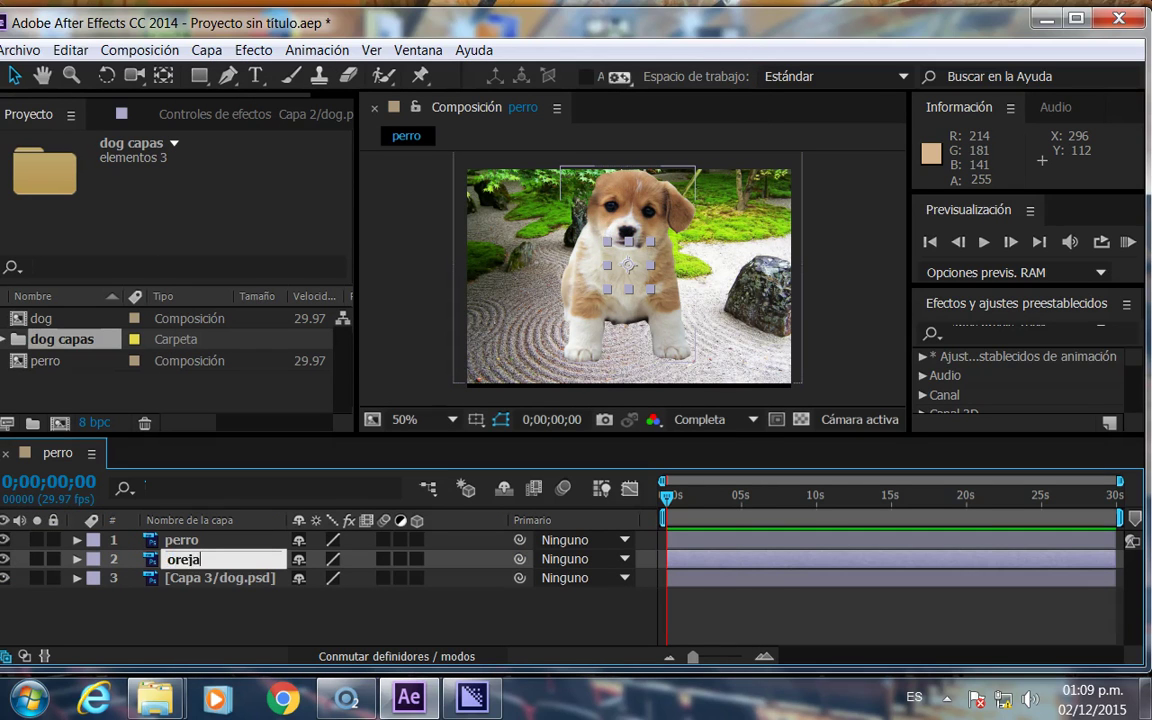
pyautogui.press('Return')
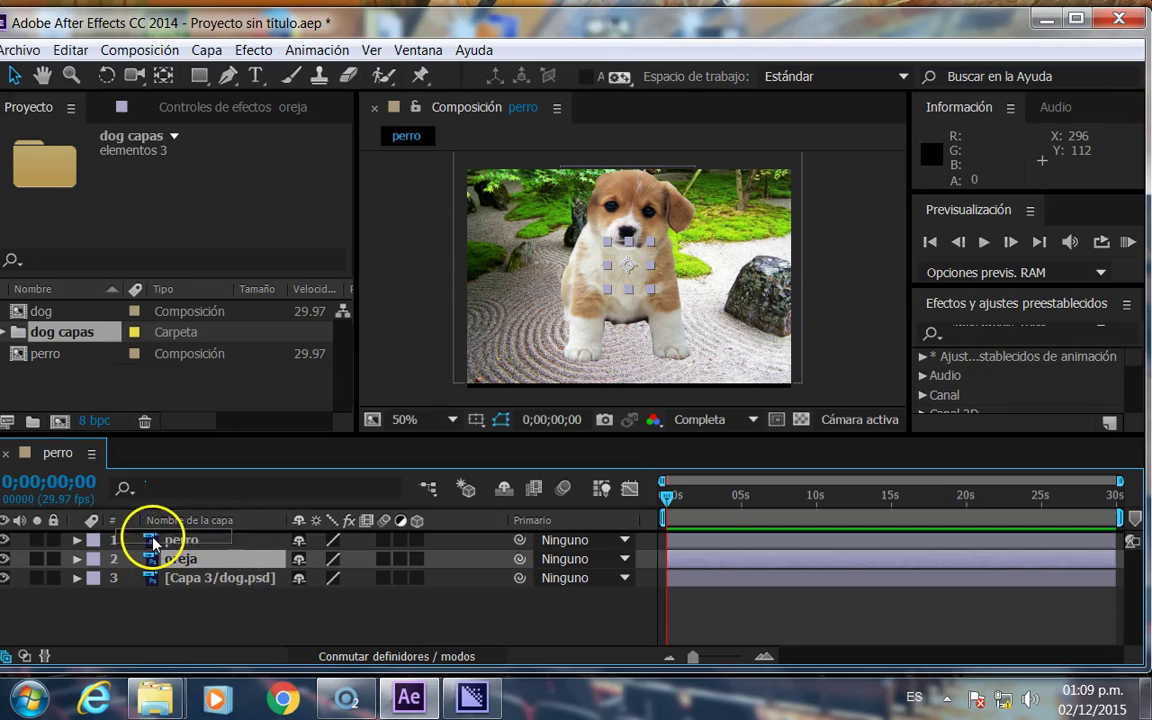
pyautogui.moveTo(222, 552); pyautogui.dragTo(147, 533)
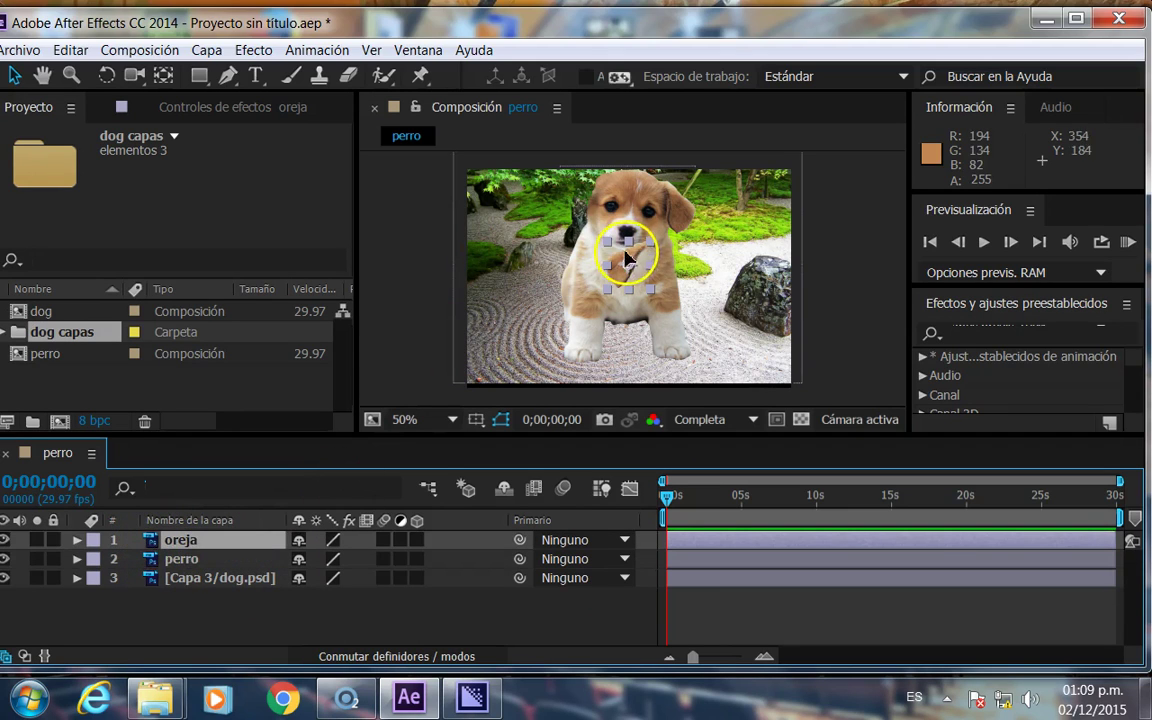
pyautogui.moveTo(627, 258); pyautogui.dragTo(583, 189)
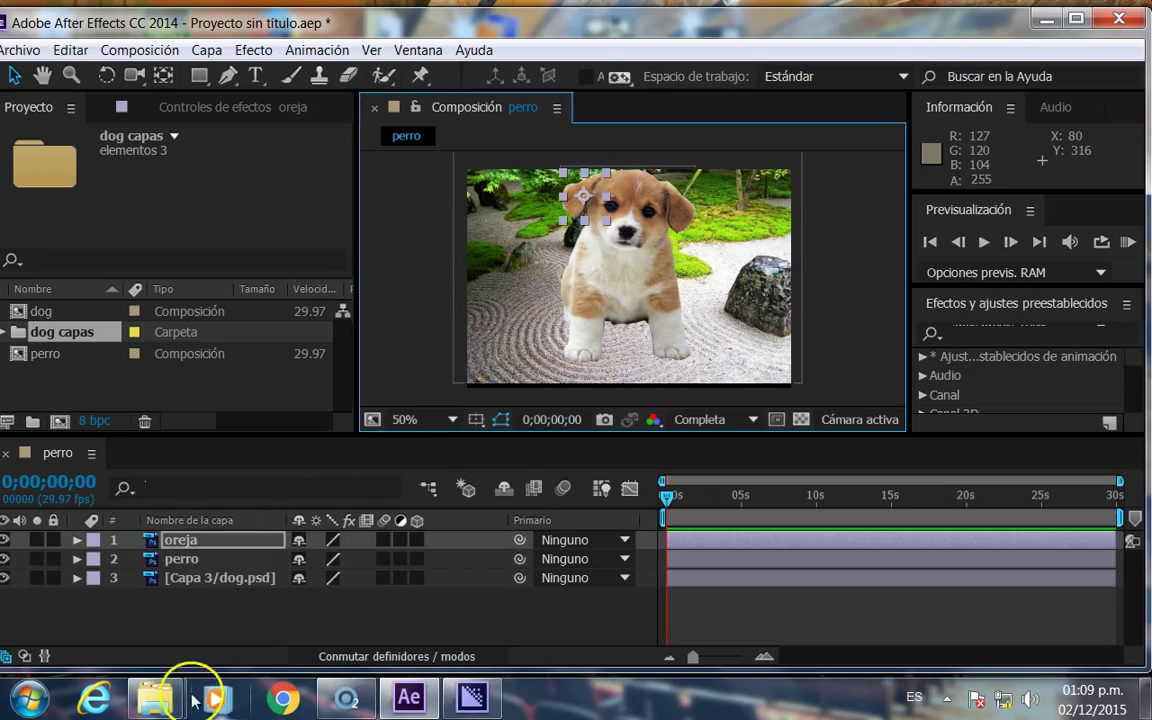
# Step: Start renaming layer 3 to fondo
pyautogui.click(165, 580)
pyautogui.rightClick(165, 580)
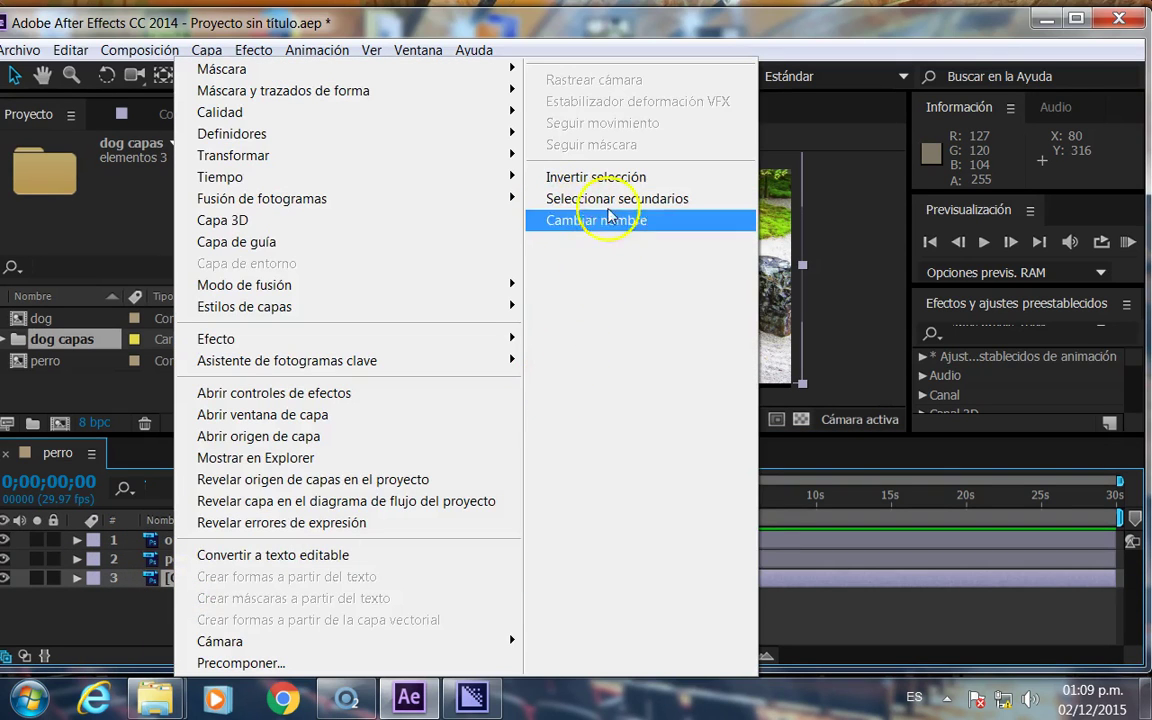
pyautogui.click(605, 220)
pyautogui.rightClick(200, 580)
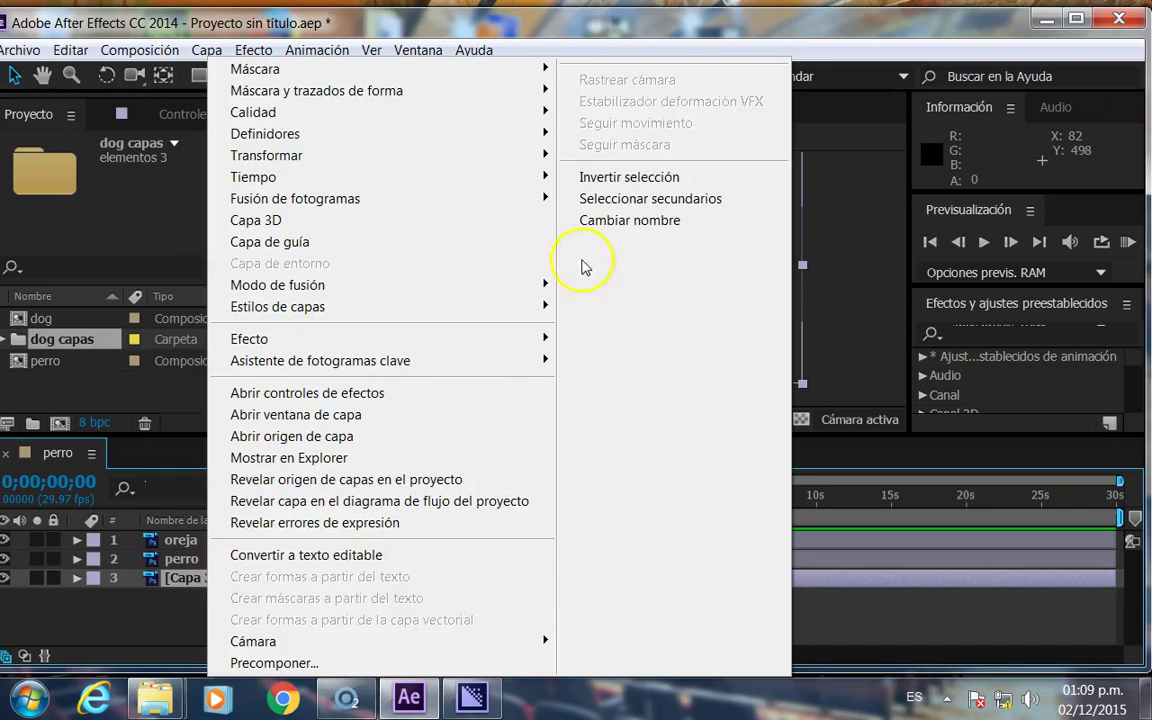
pyautogui.click(600, 221)
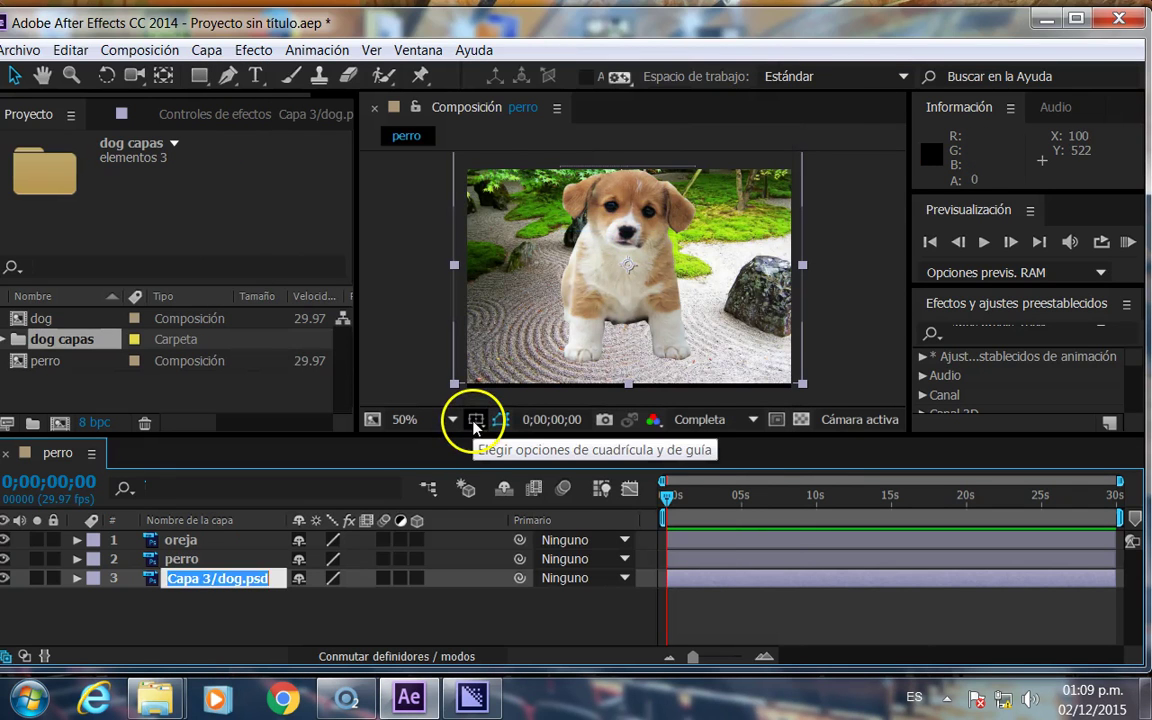
pyautogui.write('fondo')
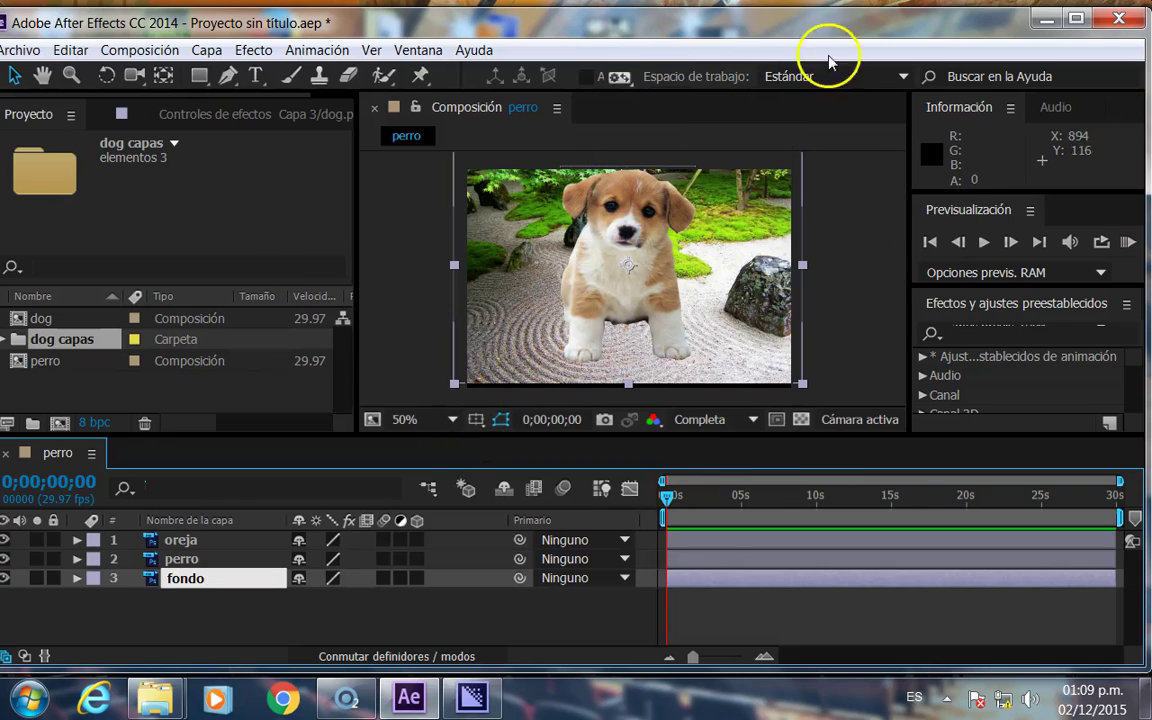
# Step: Lock the fondo layer and place three puppet pins on the oreja ear
pyautogui.click(54, 578)
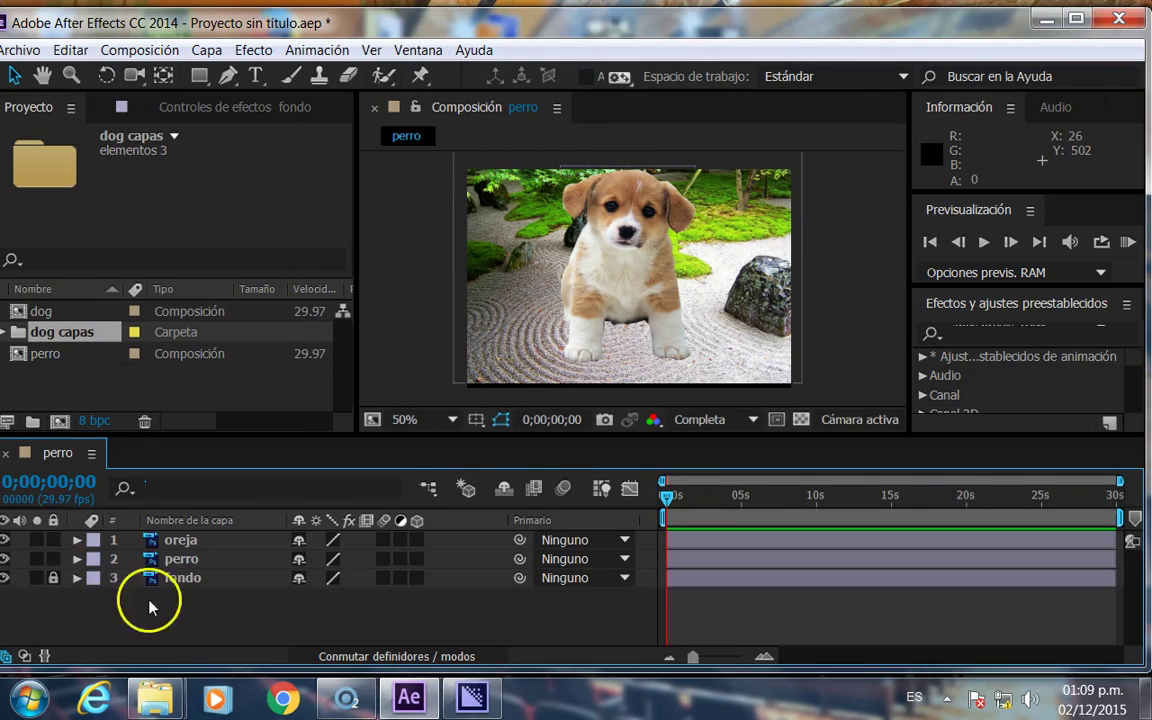
pyautogui.click(587, 218)
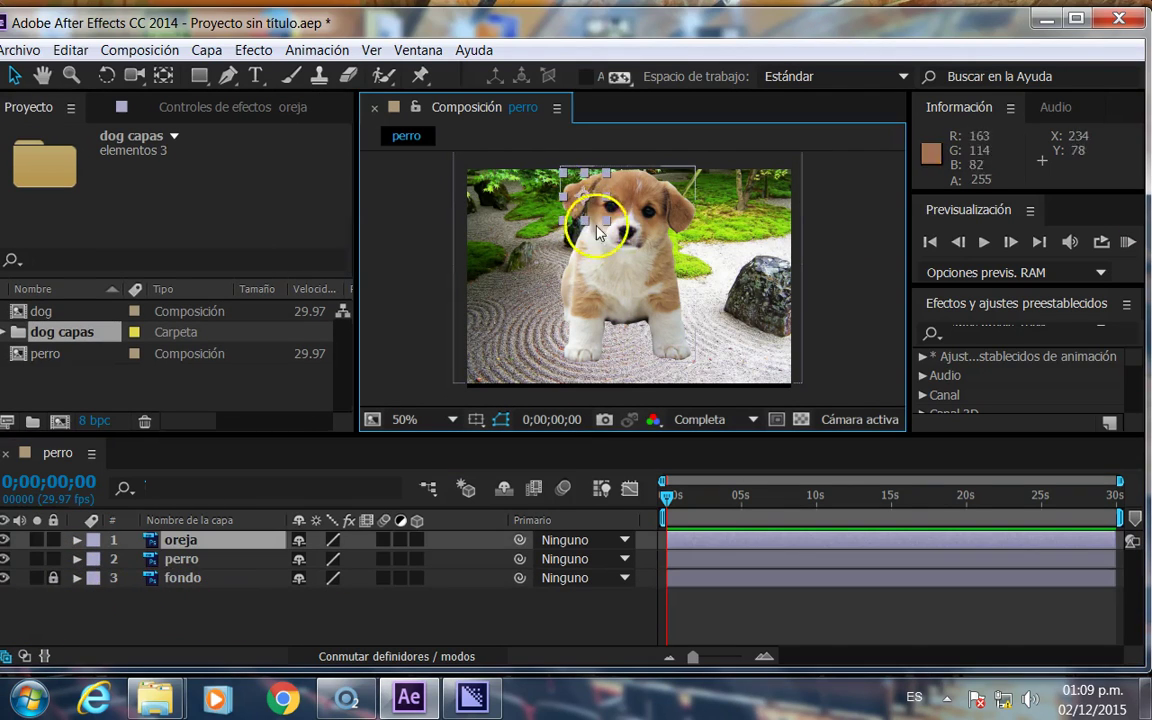
pyautogui.click(421, 76)
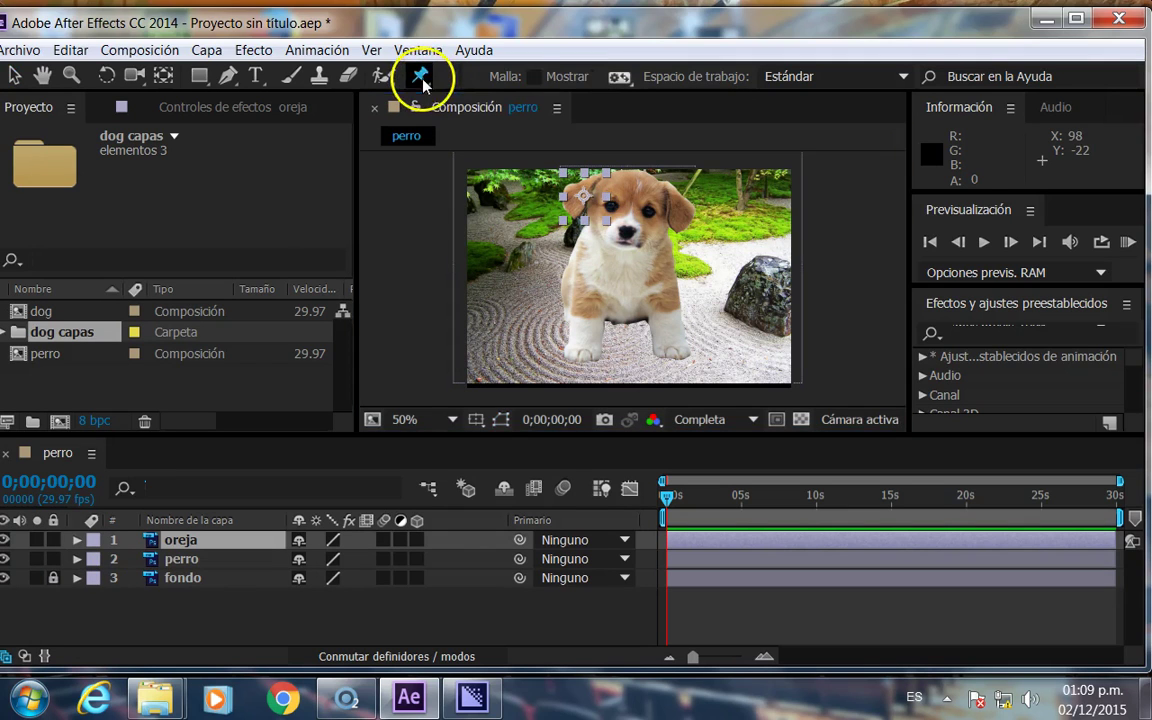
pyautogui.click(592, 182)
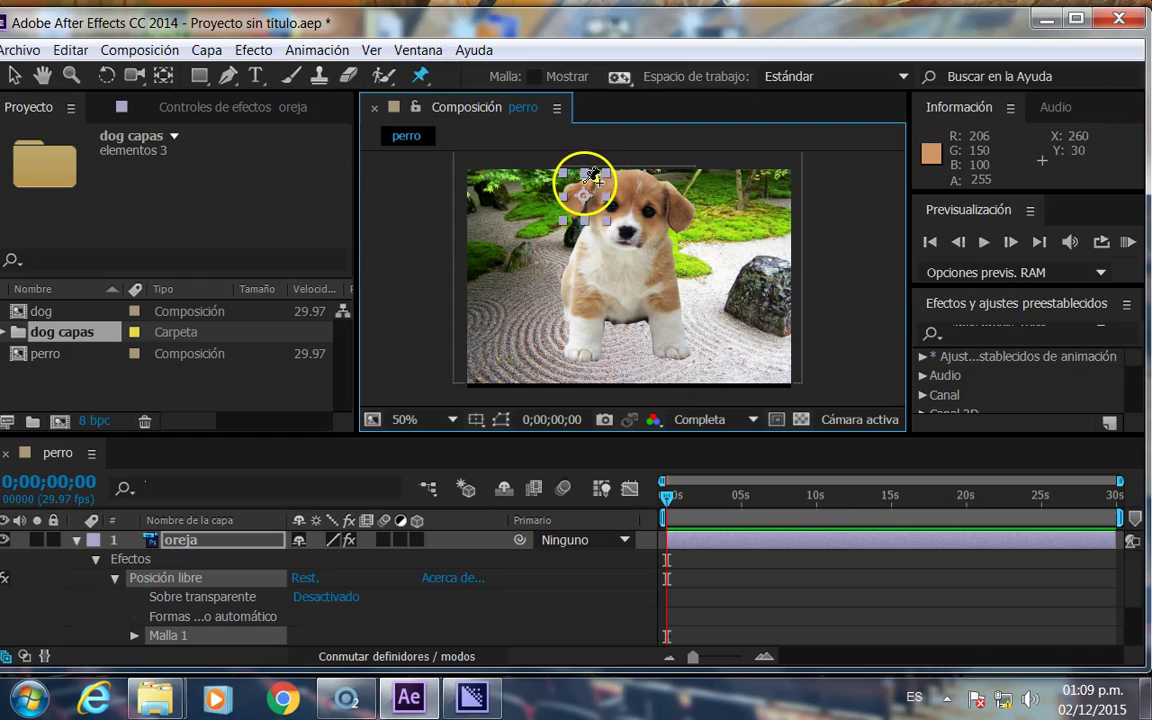
pyautogui.click(567, 186)
pyautogui.click(576, 212)
# Step: Keyframe the ear bending toward the face near 1 second and back by 0;00;02;14
pyautogui.moveTo(667, 500); pyautogui.dragTo(680, 496)
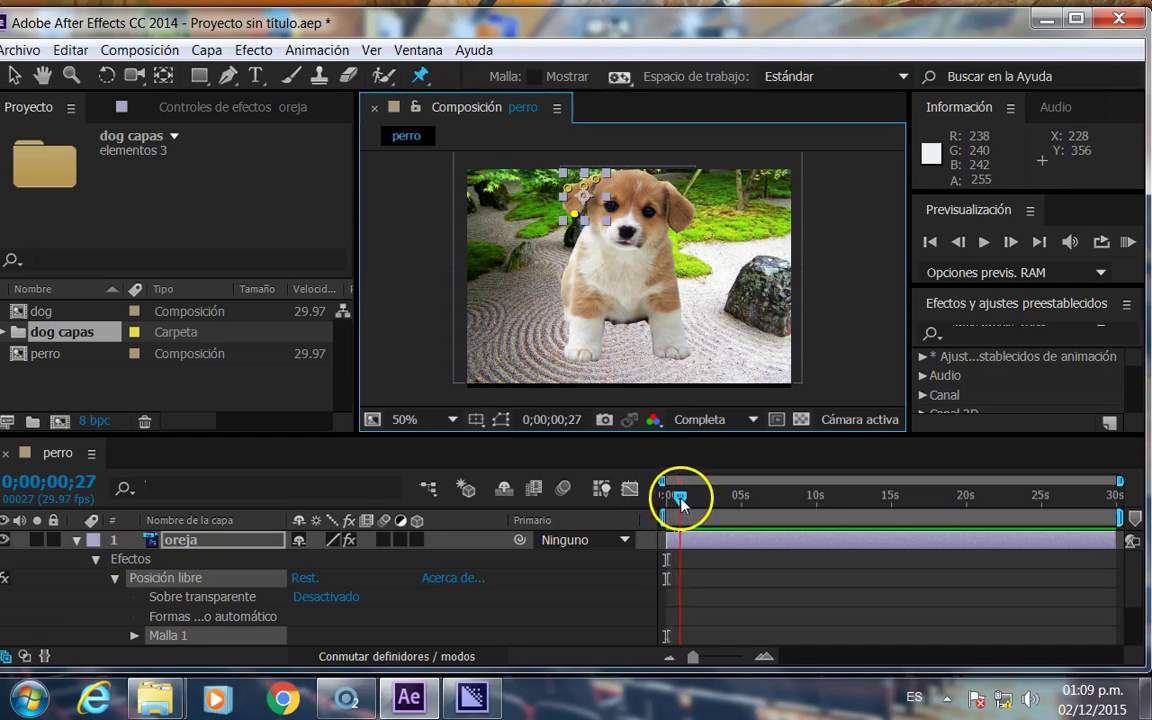
pyautogui.moveTo(558, 226); pyautogui.dragTo(631, 218)
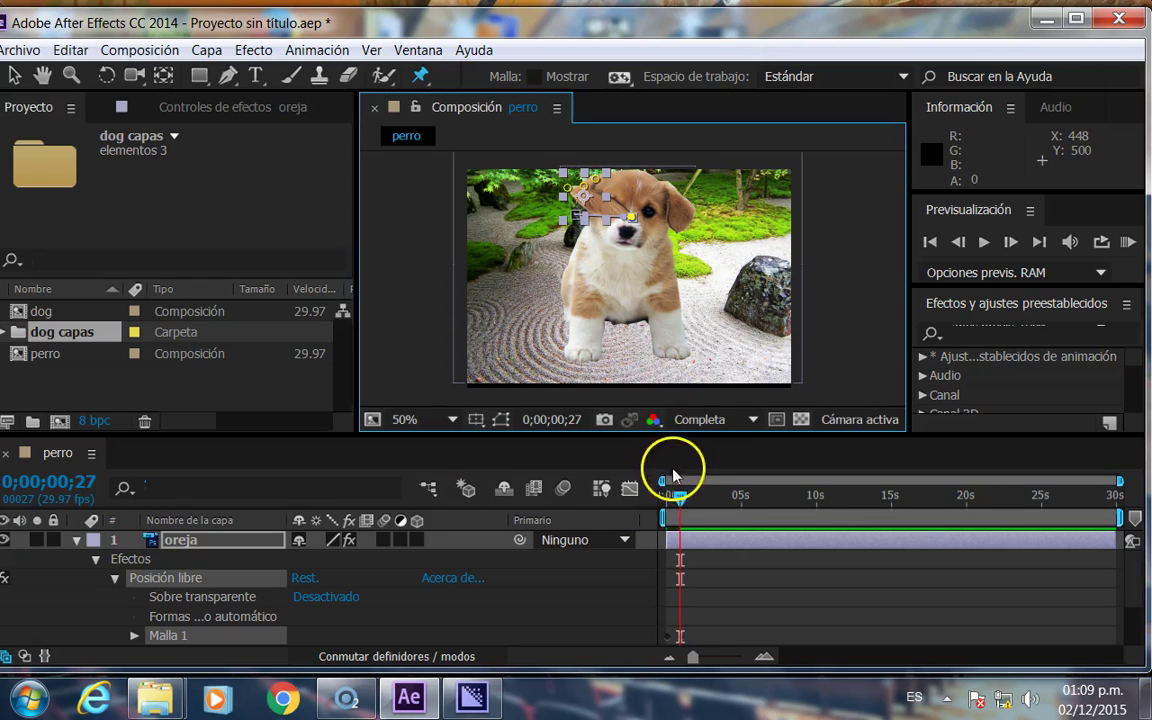
pyautogui.moveTo(678, 496); pyautogui.dragTo(705, 496)
pyautogui.moveTo(621, 208); pyautogui.dragTo(590, 215)
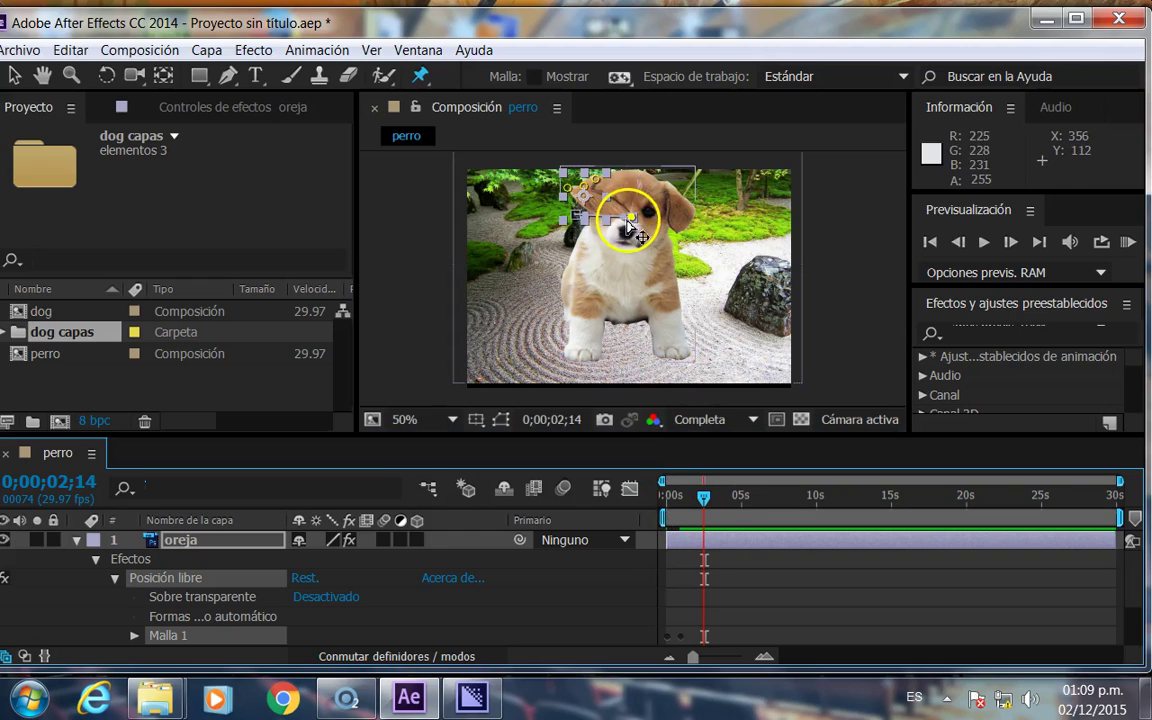
pyautogui.moveTo(704, 496)
pyautogui.mouseDown()
pyautogui.moveTo(676, 498)
pyautogui.moveTo(693, 497)
pyautogui.mouseUp()
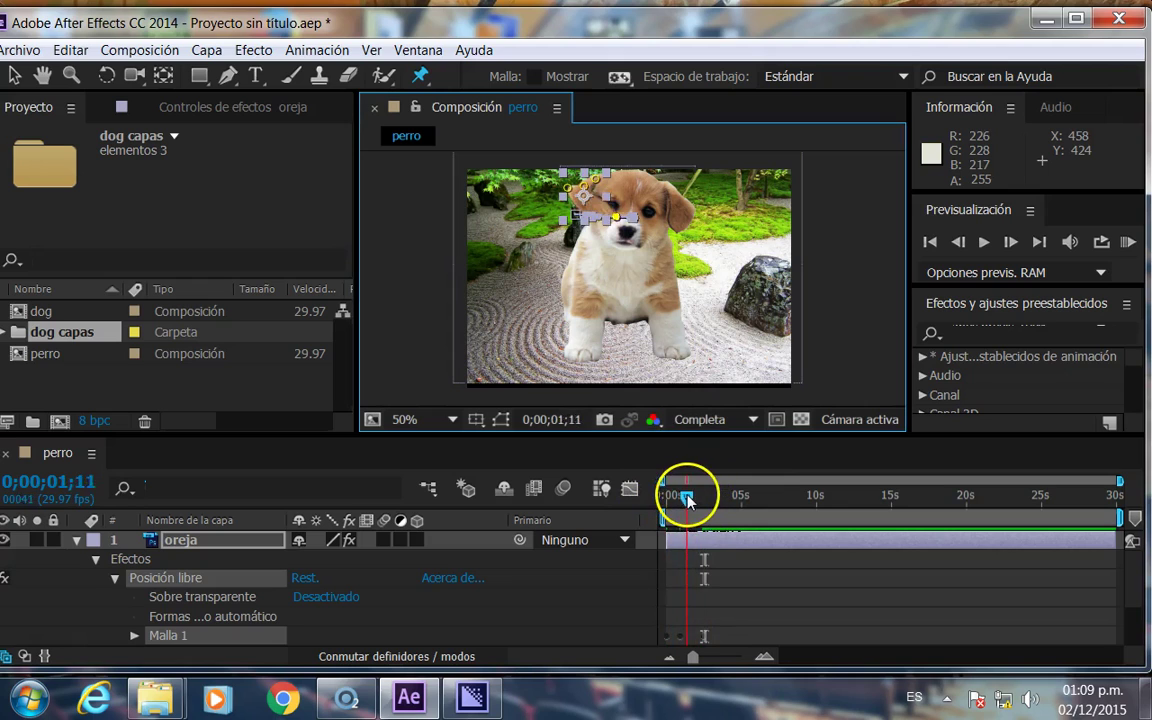
pyautogui.moveTo(617, 203); pyautogui.dragTo(627, 209)
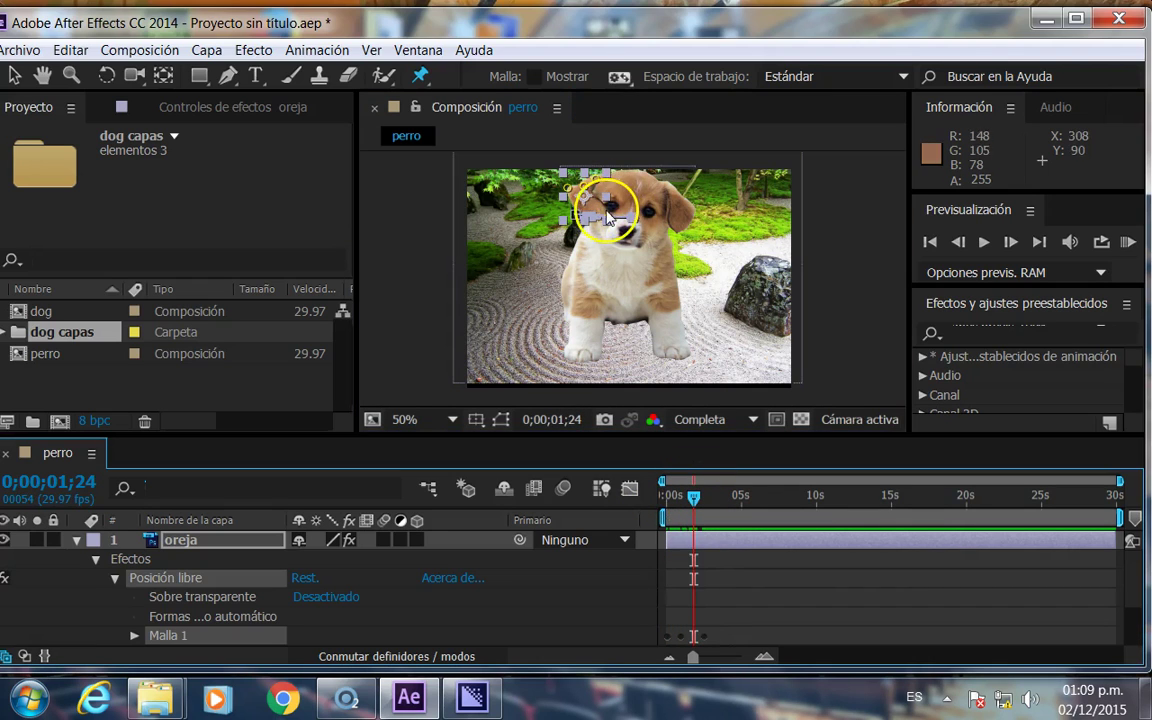
pyautogui.moveTo(697, 494); pyautogui.dragTo(630, 488)
# Step: Collapse and lock the oreja layer, then select the perro body layer
pyautogui.click(525, 262)
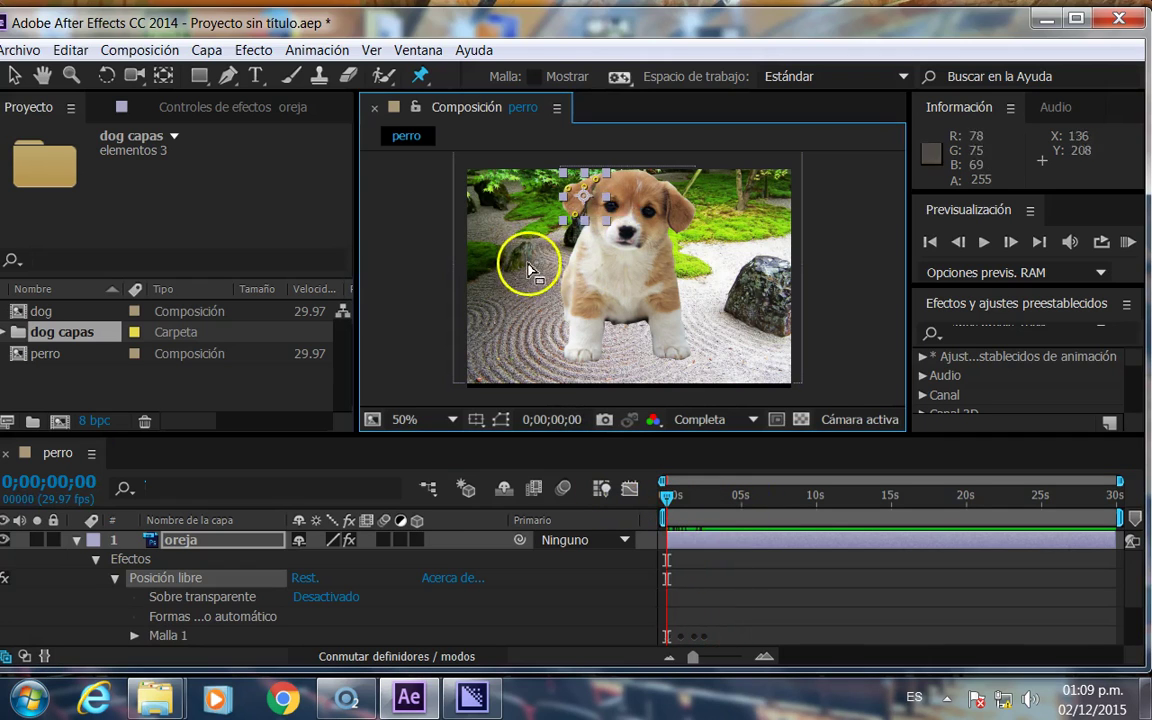
pyautogui.click(80, 541)
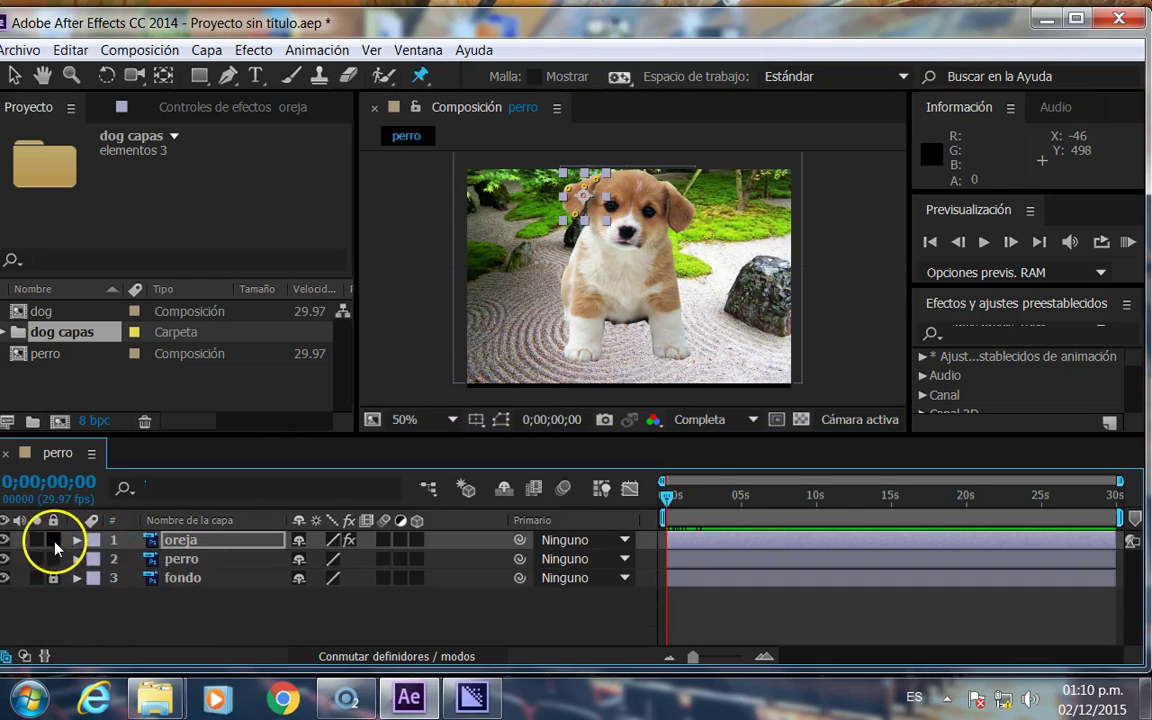
pyautogui.click(53, 540)
pyautogui.click(182, 558)
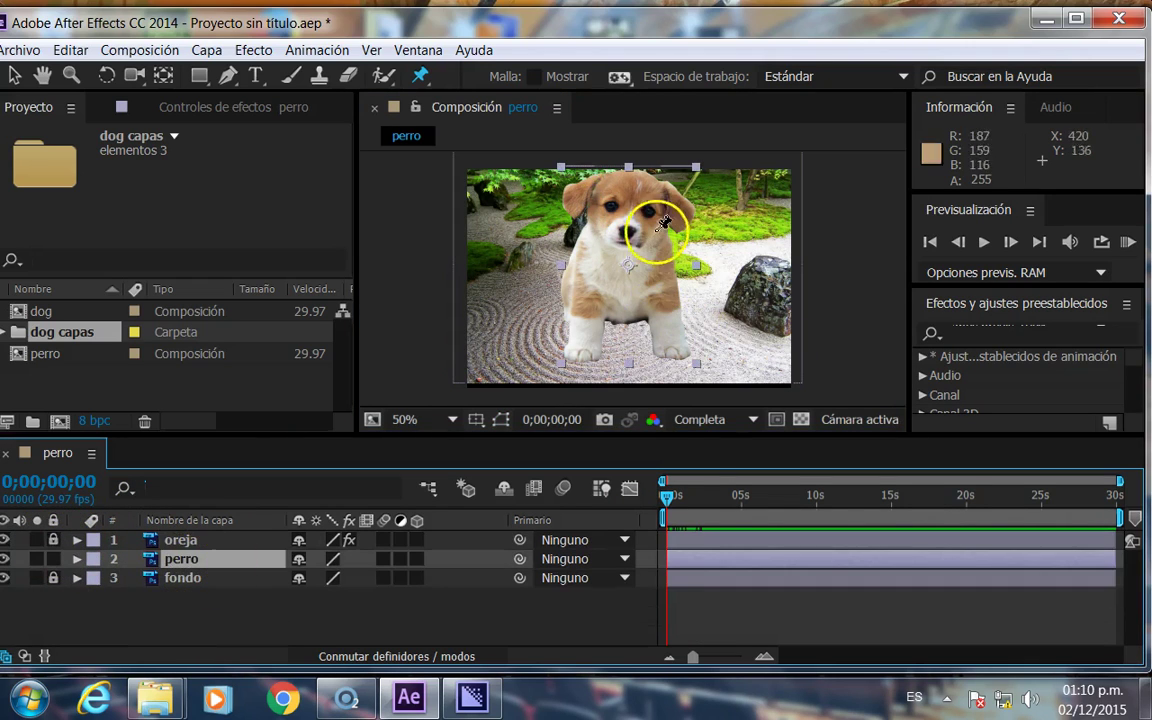
# Step: Add puppet pins to the perro layer's body, right front paw, head and ear
pyautogui.click(659, 290)
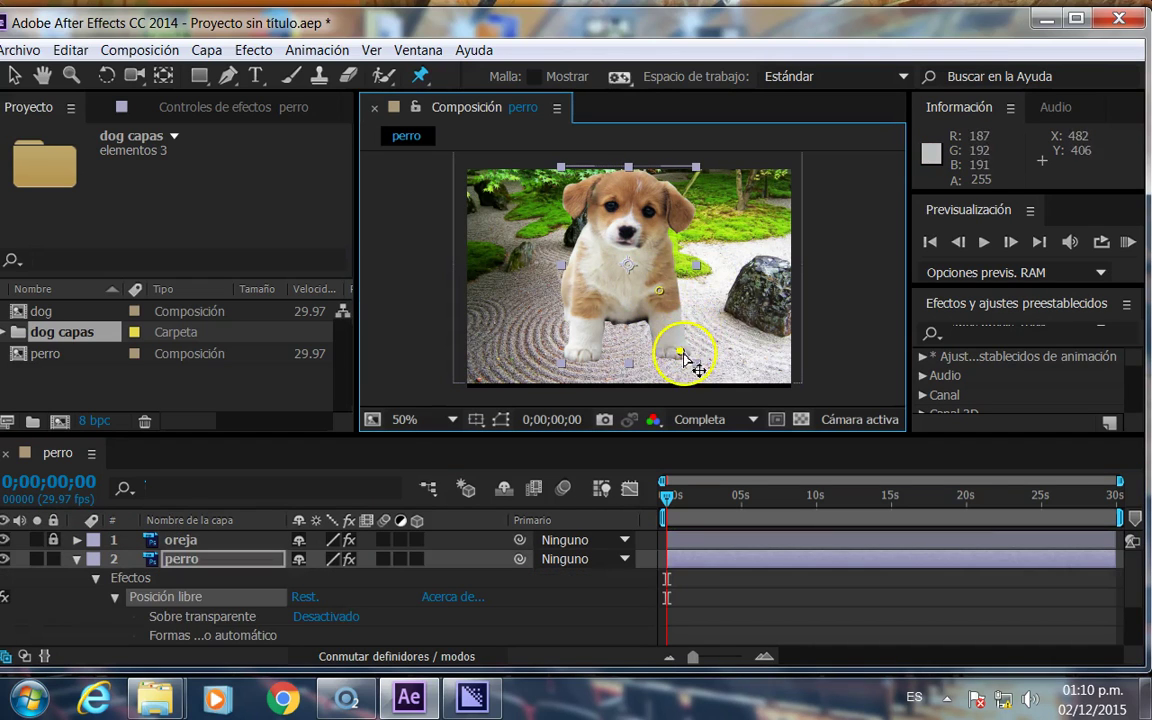
pyautogui.moveTo(680, 355); pyautogui.dragTo(686, 276)
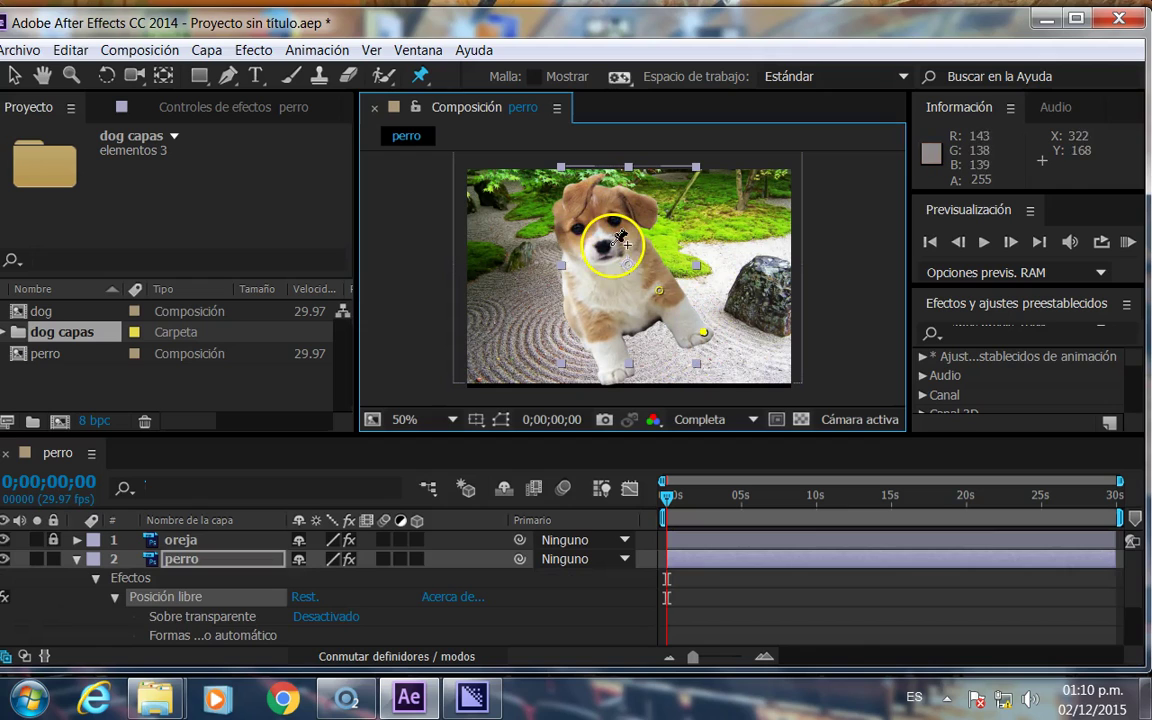
pyautogui.moveTo(620, 240); pyautogui.dragTo(622, 230)
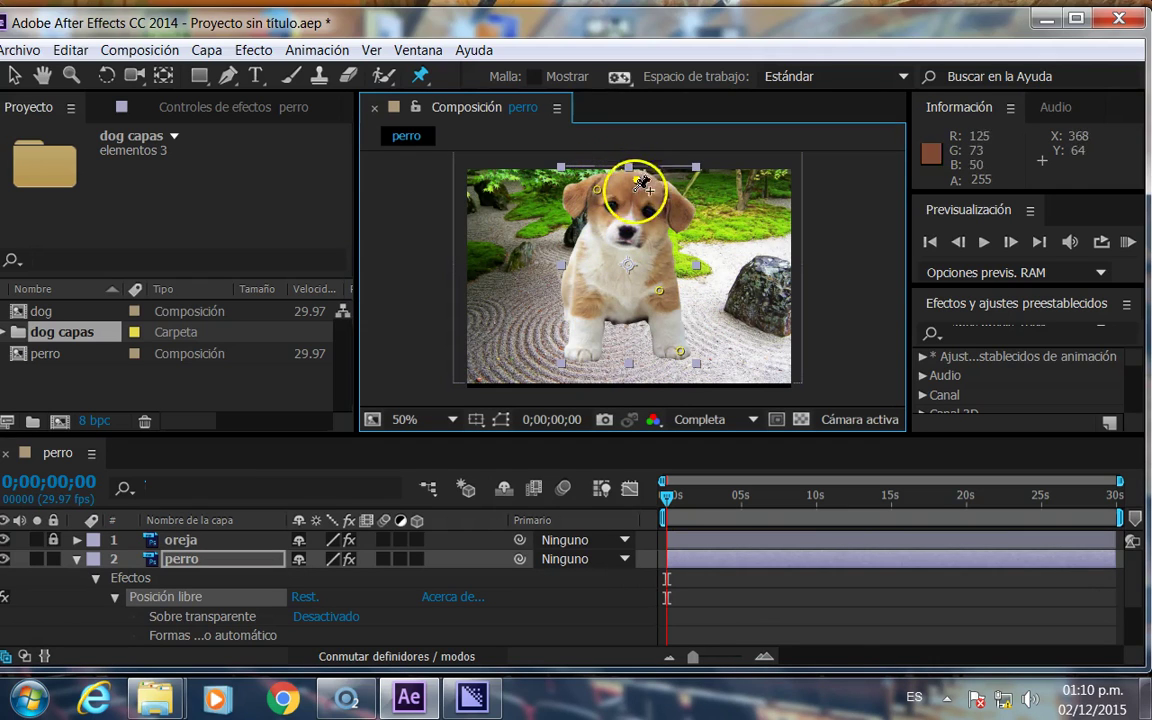
pyautogui.click(674, 197)
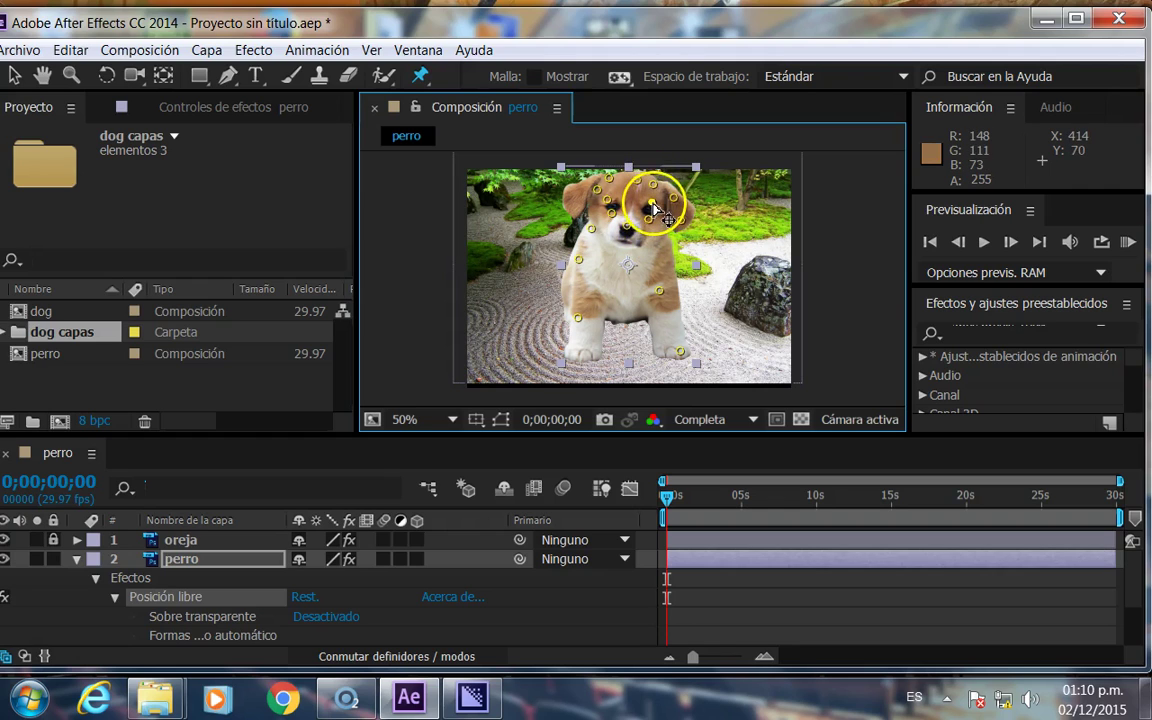
# Step: Keyframe a head tilt, a front-paw shift at 0;00;03;20 and an ear nudge at 0;00;05;23
pyautogui.moveTo(667, 497); pyautogui.dragTo(692, 497)
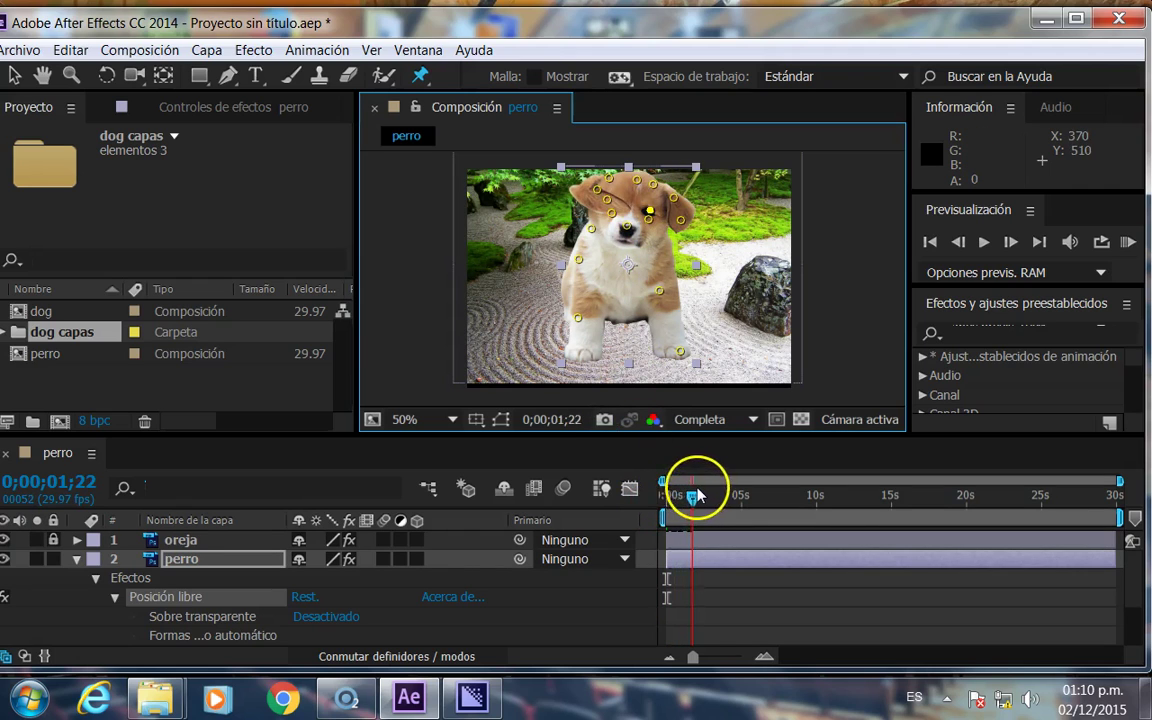
pyautogui.moveTo(651, 212)
pyautogui.mouseDown()
pyautogui.moveTo(659, 197)
pyautogui.moveTo(660, 225)
pyautogui.mouseUp()
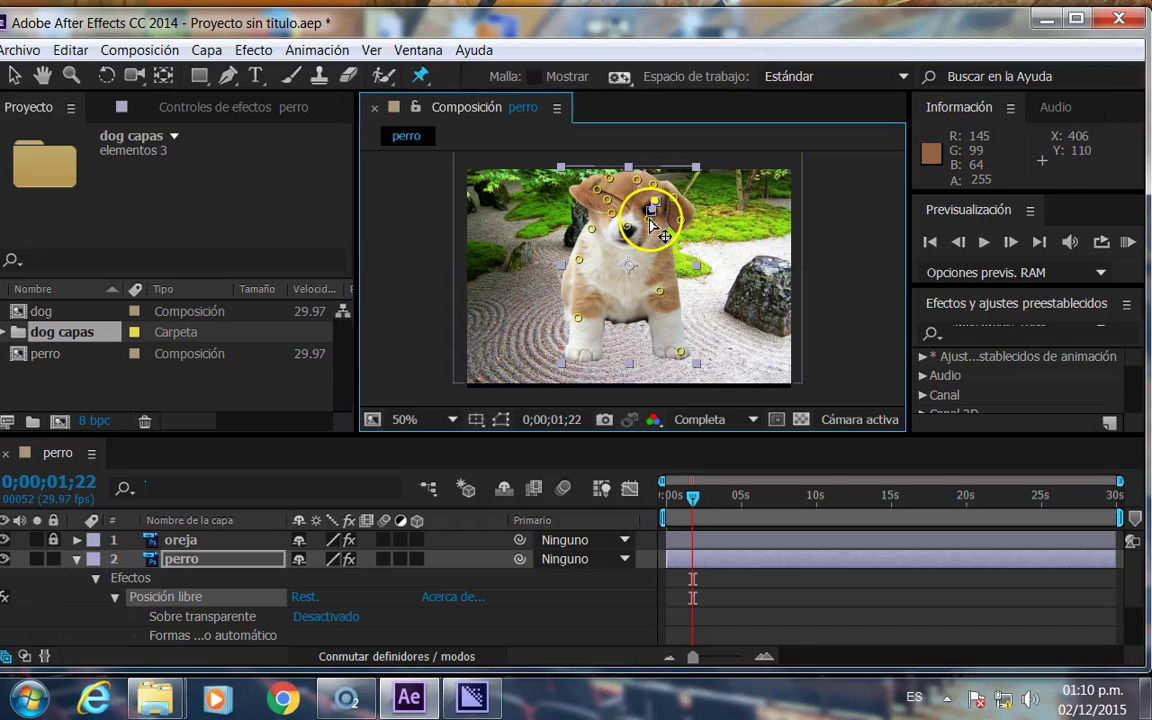
pyautogui.moveTo(693, 496)
pyautogui.mouseDown()
pyautogui.moveTo(722, 500)
pyautogui.moveTo(675, 477)
pyautogui.moveTo(688, 480)
pyautogui.mouseUp()
pyautogui.click(630, 226)
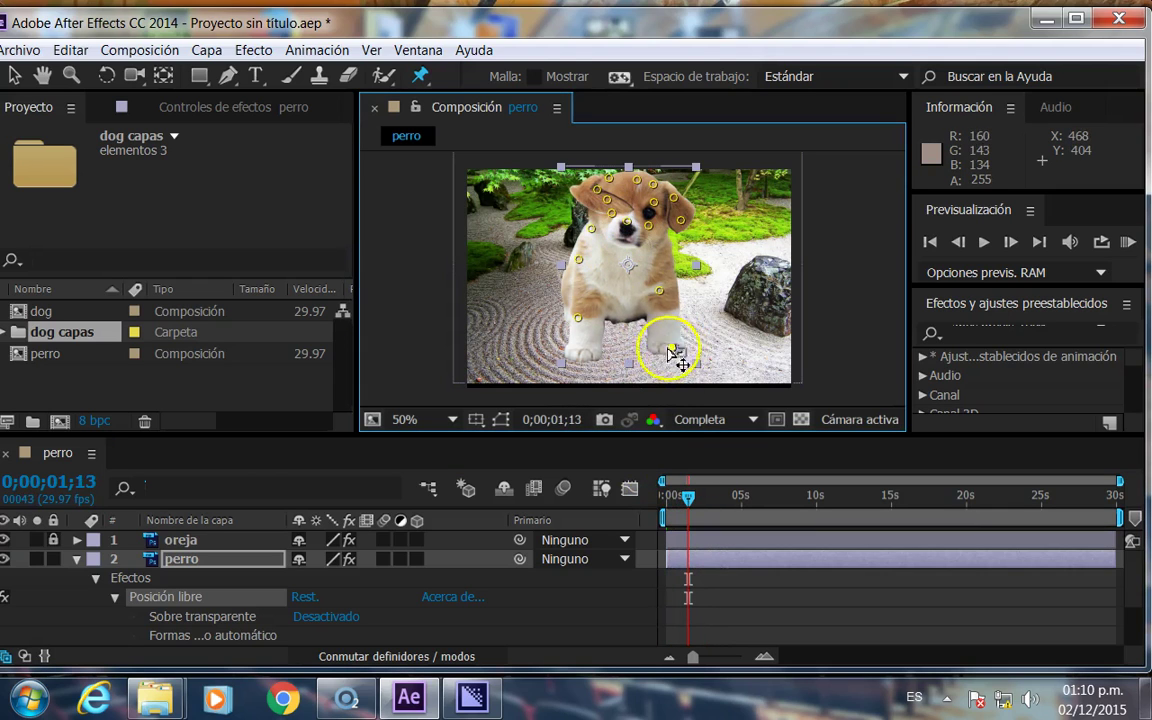
pyautogui.moveTo(689, 494); pyautogui.dragTo(722, 495)
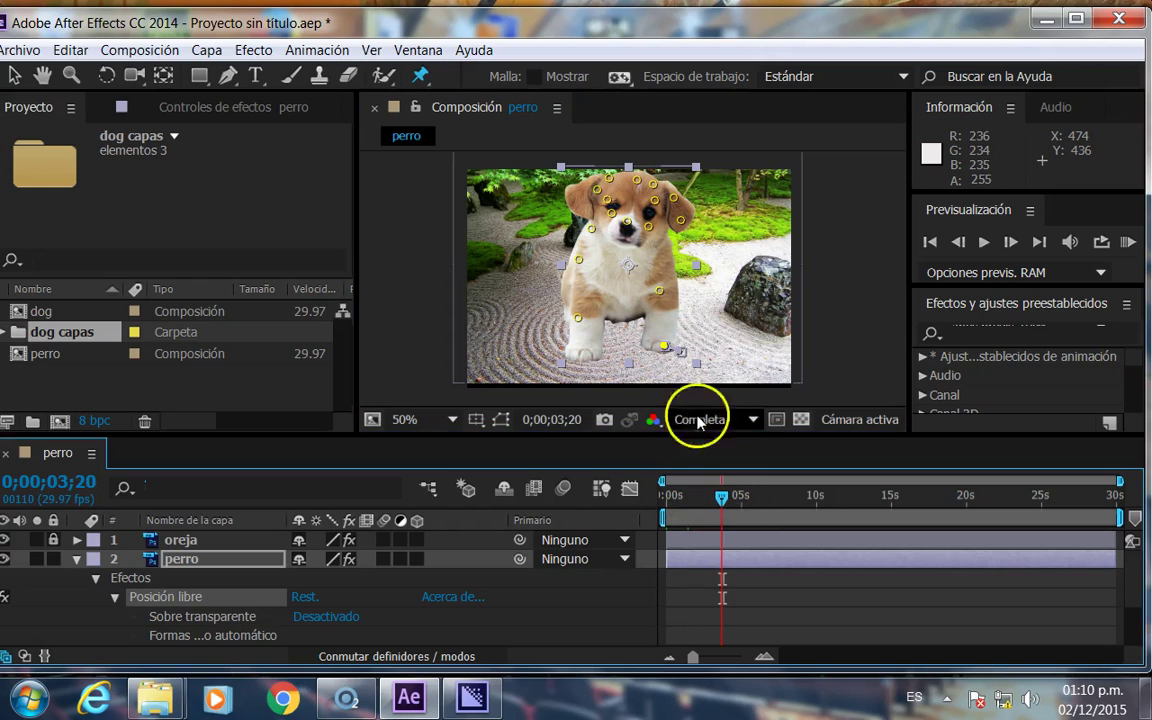
pyautogui.moveTo(664, 345); pyautogui.dragTo(689, 345)
pyautogui.moveTo(719, 496); pyautogui.dragTo(753, 495)
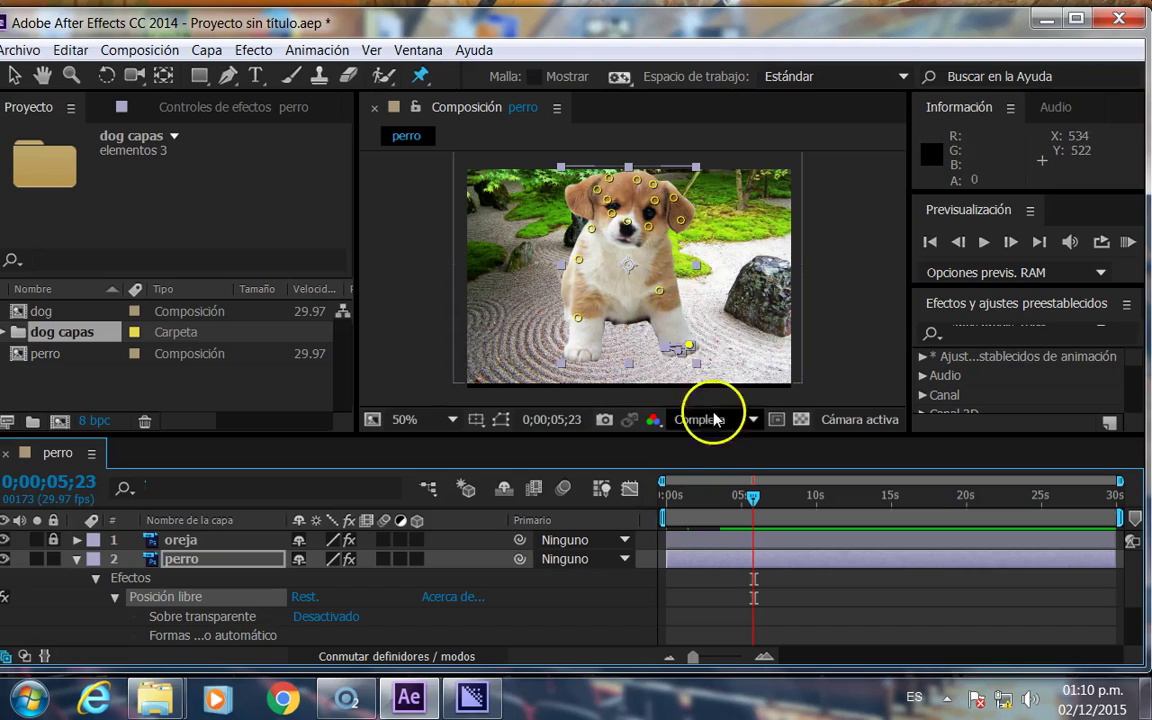
pyautogui.moveTo(683, 225)
pyautogui.mouseDown()
pyautogui.moveTo(675, 220)
pyautogui.moveTo(684, 227)
pyautogui.mouseUp()
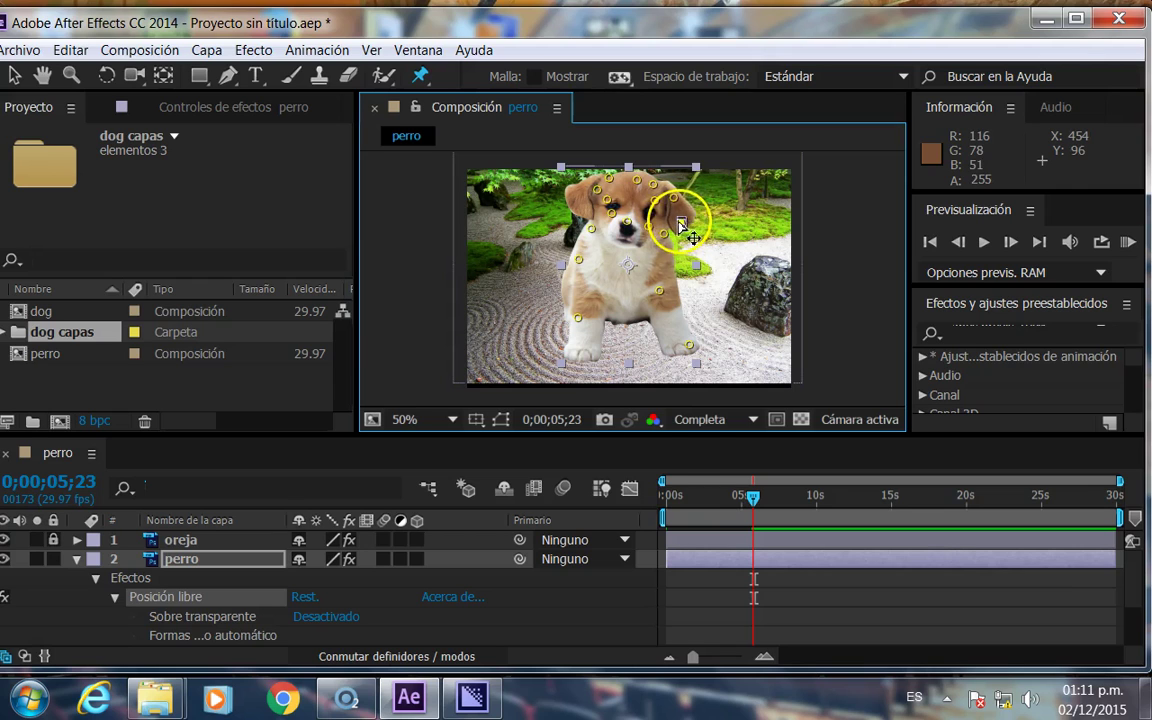
pyautogui.moveTo(752, 495); pyautogui.dragTo(670, 492)
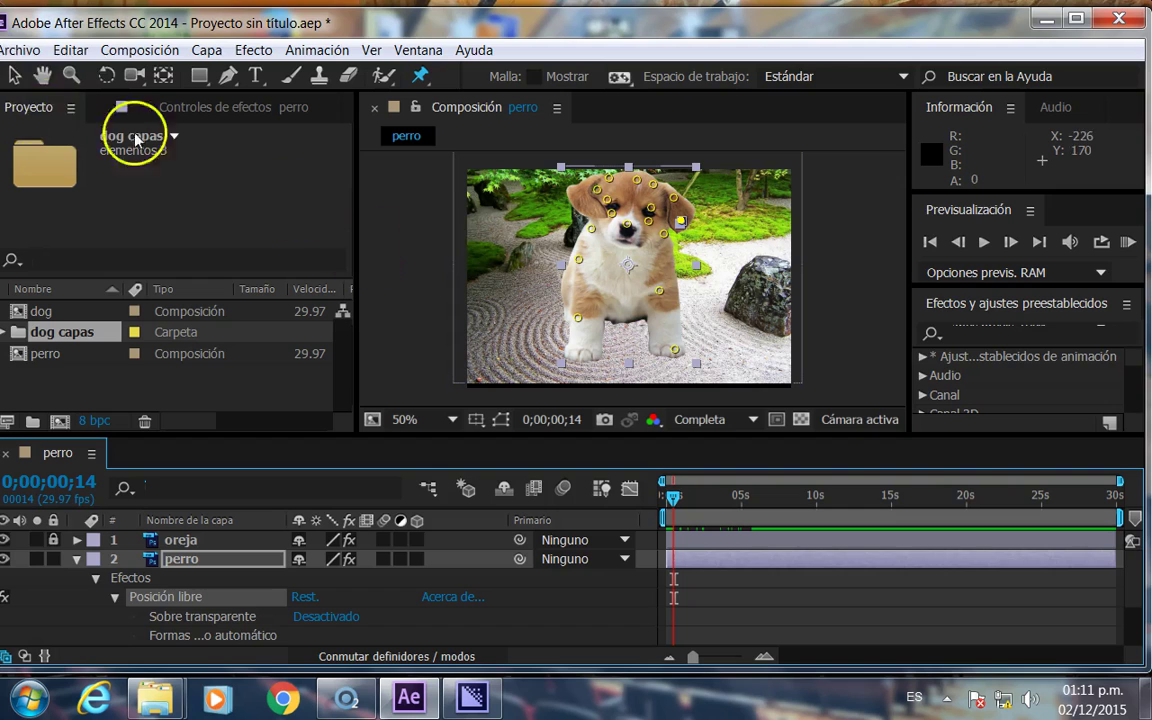
# Step: Leave puppet pin editing and scrub the timeline to preview the puppy animation
pyautogui.click(15, 76)
pyautogui.click(411, 278)
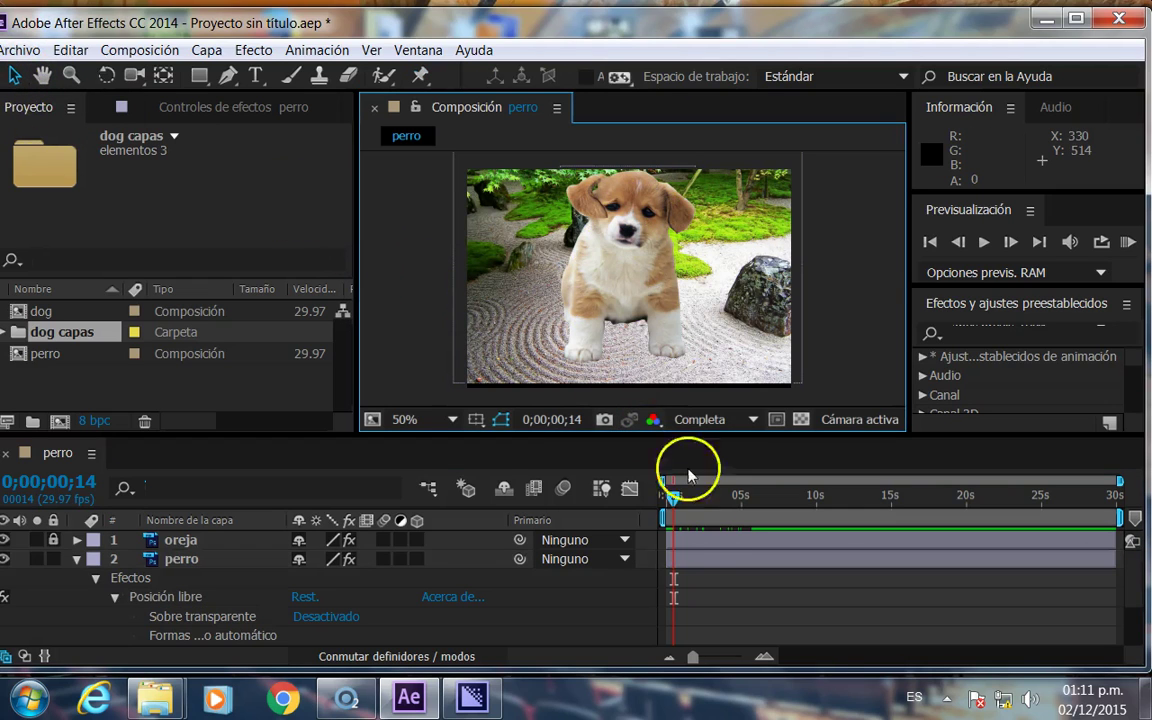
pyautogui.moveTo(672, 500)
pyautogui.mouseDown()
pyautogui.moveTo(686, 512)
pyautogui.moveTo(669, 518)
pyautogui.moveTo(597, 483)
pyautogui.mouseUp()
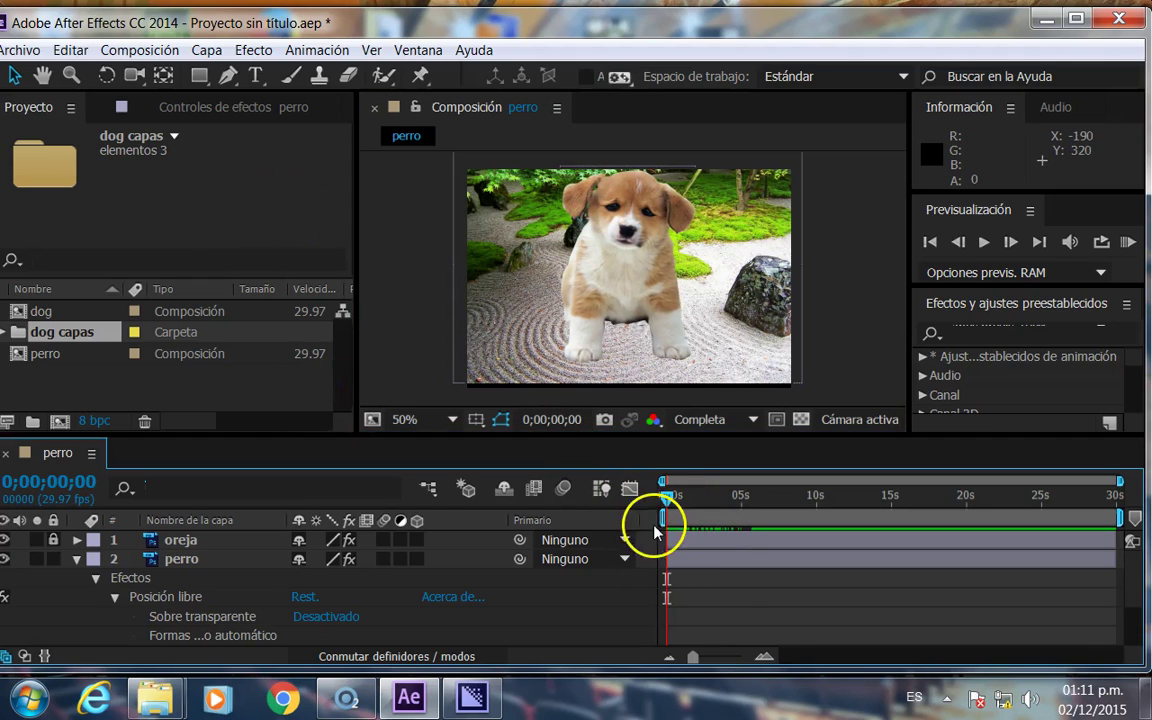
pyautogui.scroll(-1, 647, 531)
pyautogui.scroll(-1, 645, 518)
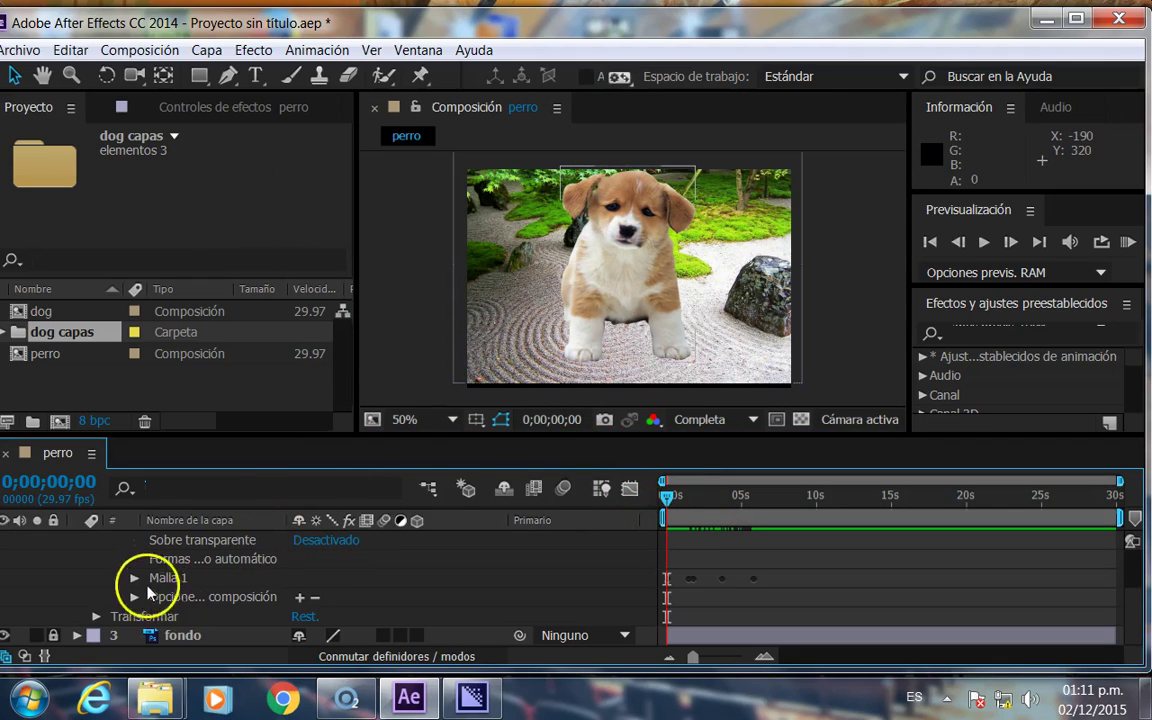
# Step: With the dog layer and Puppet Pin tool selected, expand Malla 1 and Deformación
pyautogui.click(649, 187)
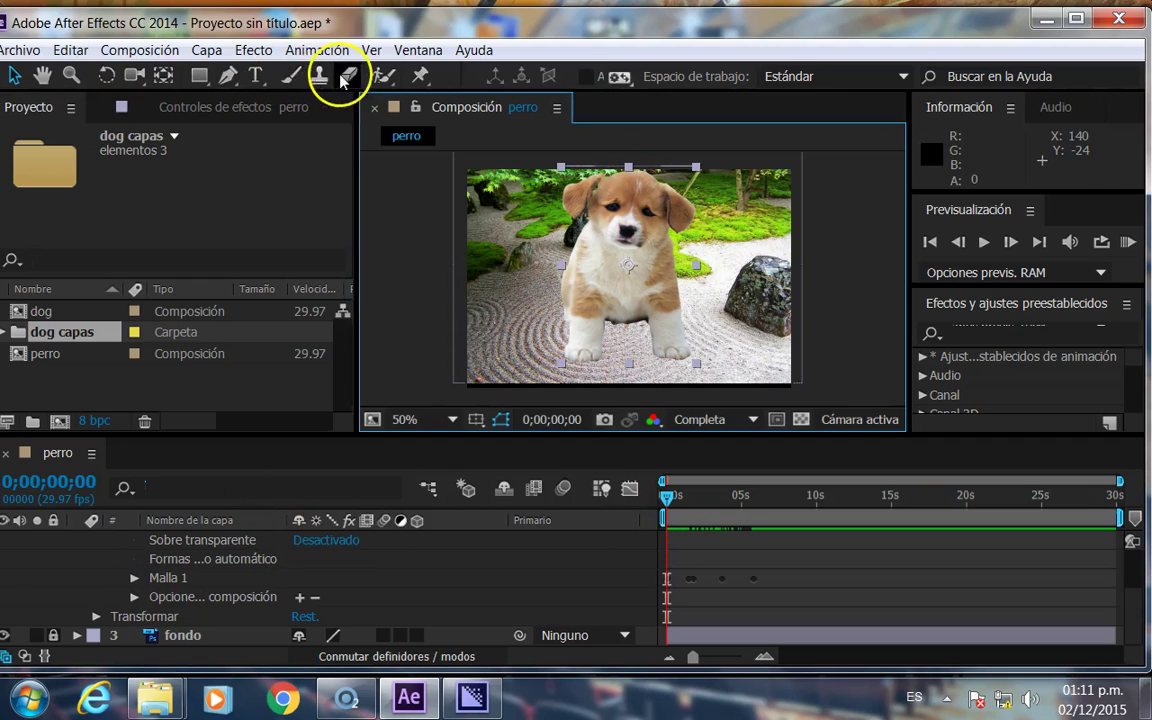
pyautogui.click(421, 76)
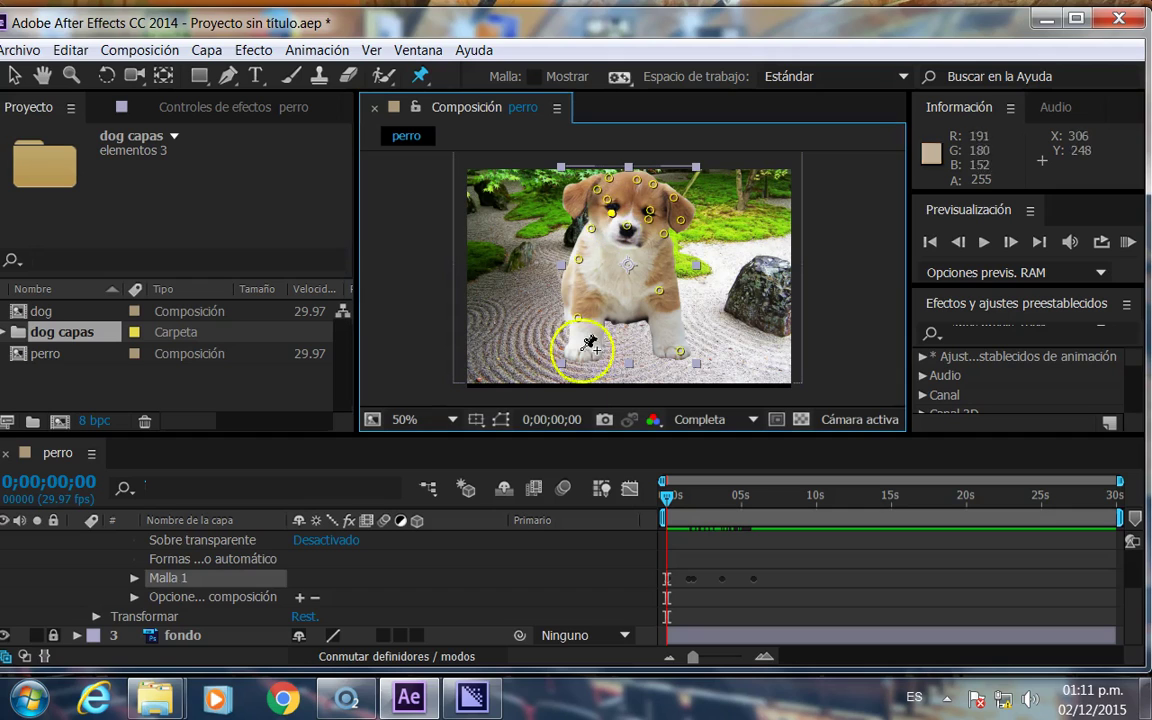
pyautogui.click(133, 579)
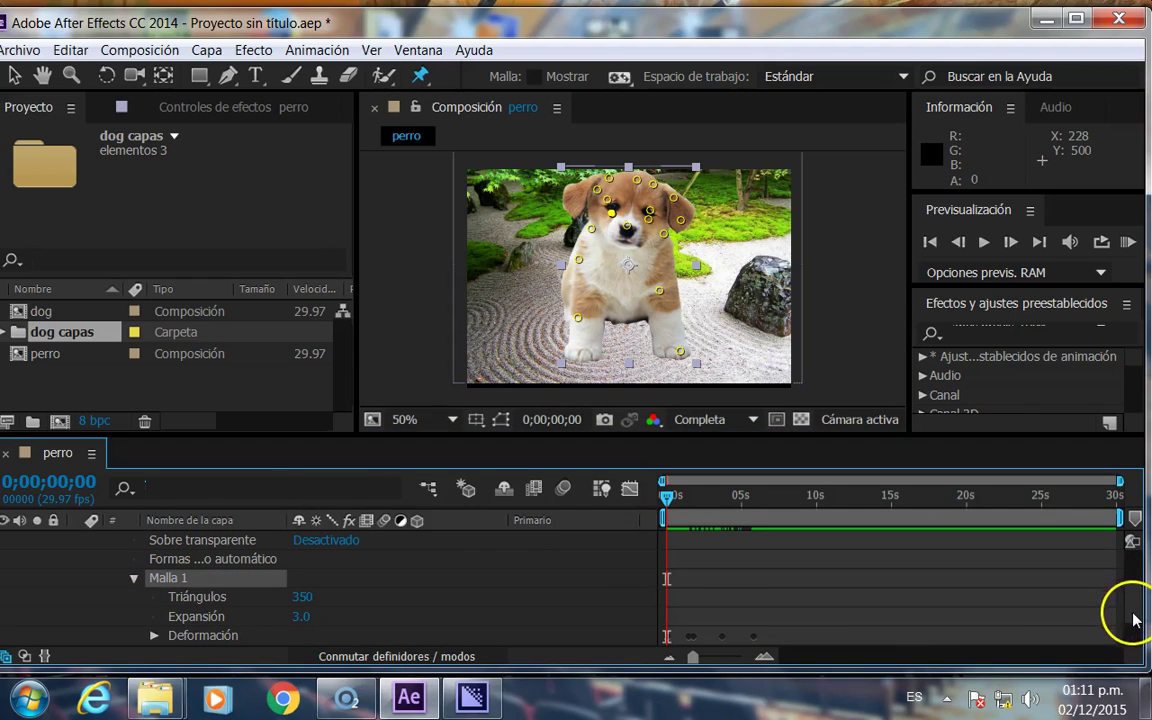
pyautogui.scroll(-2, 1133, 620)
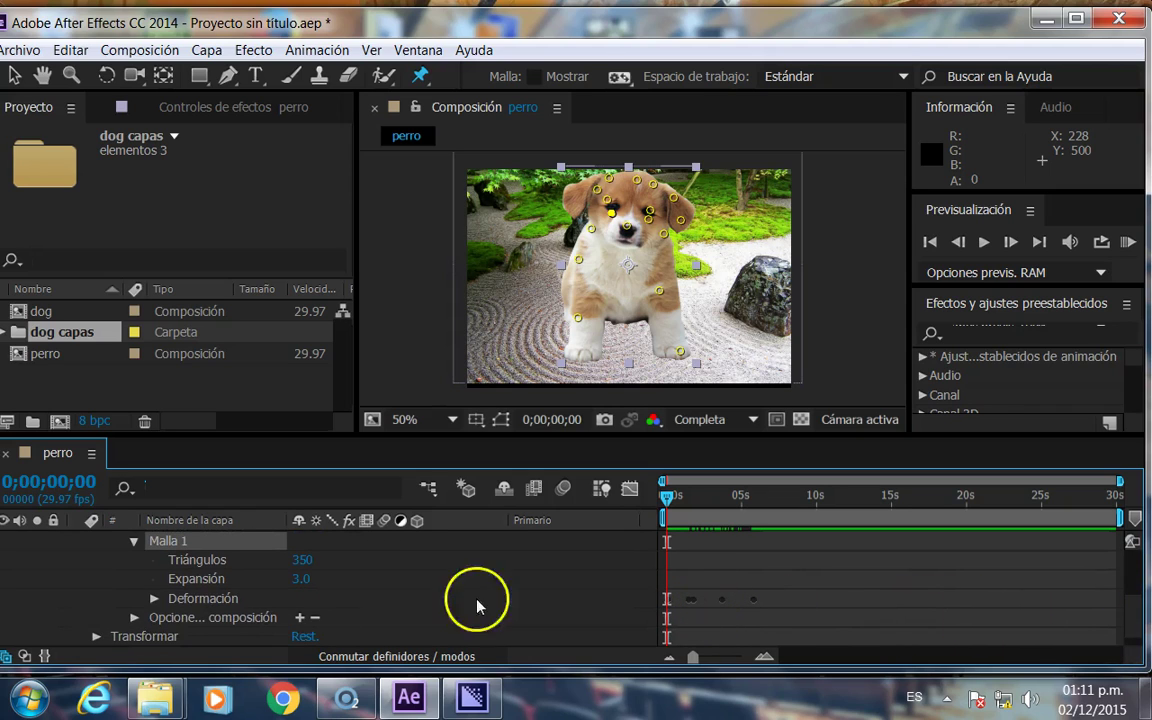
pyautogui.click(154, 598)
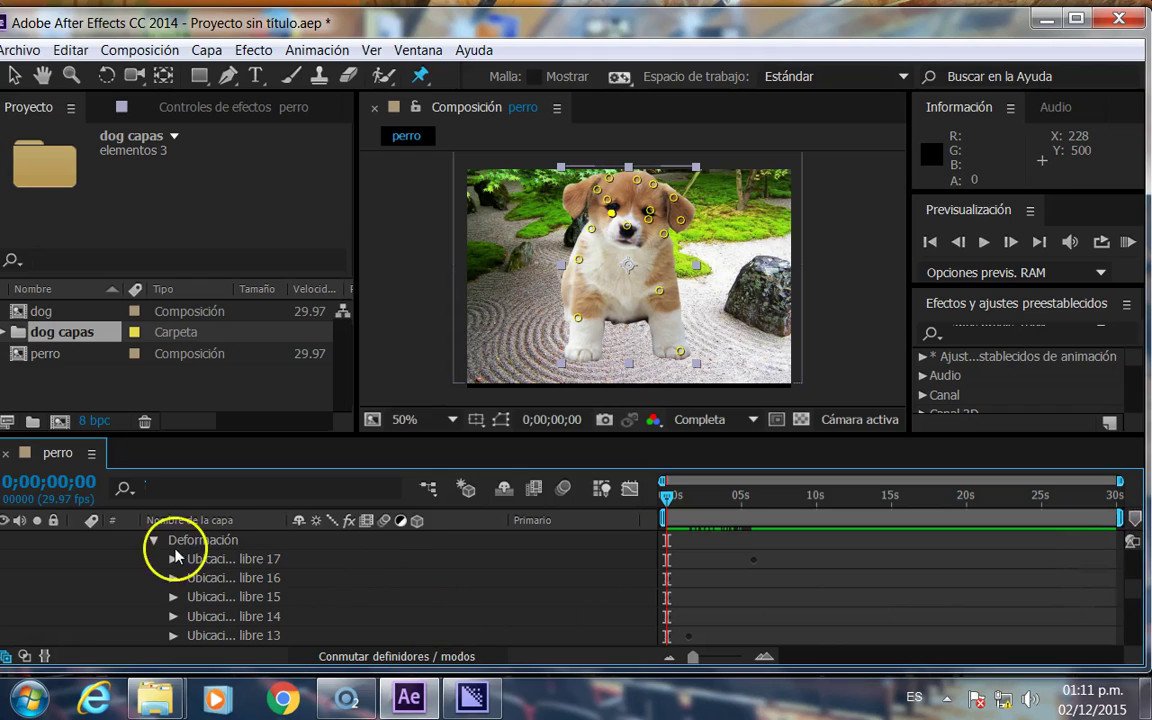
pyautogui.scroll(-3, 224, 590)
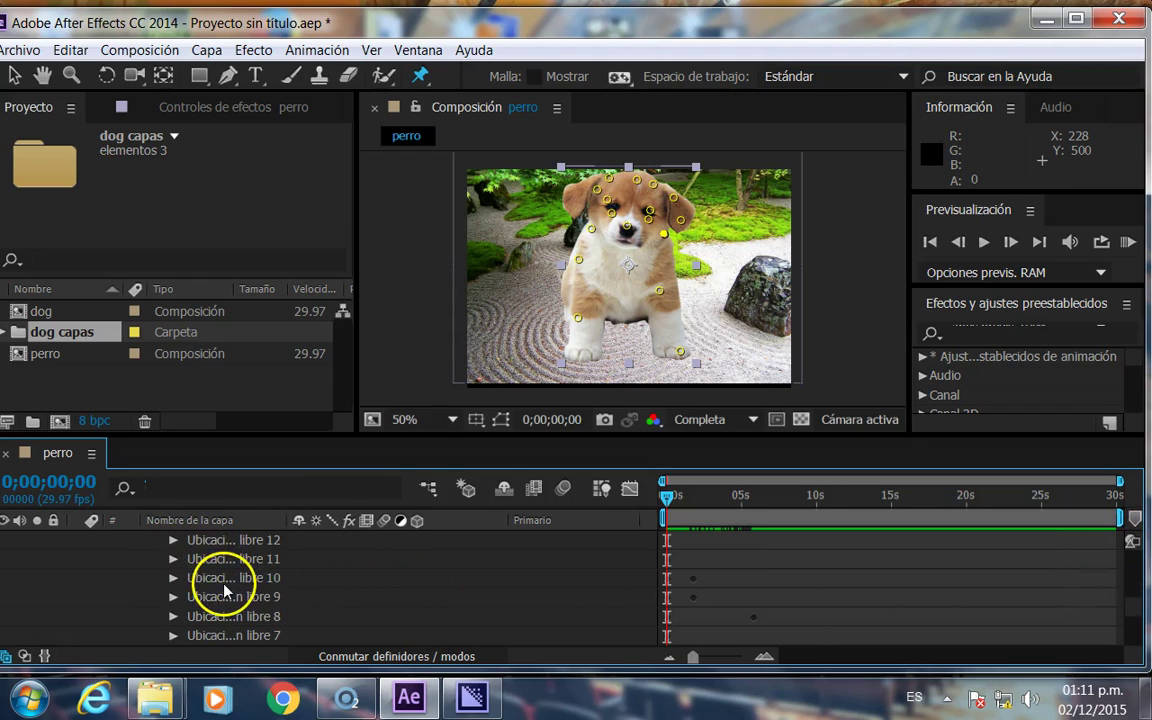
# Step: Keyframe the face pin Ubicación libre 12 at about 6 seconds, then return to the start
pyautogui.click(611, 214)
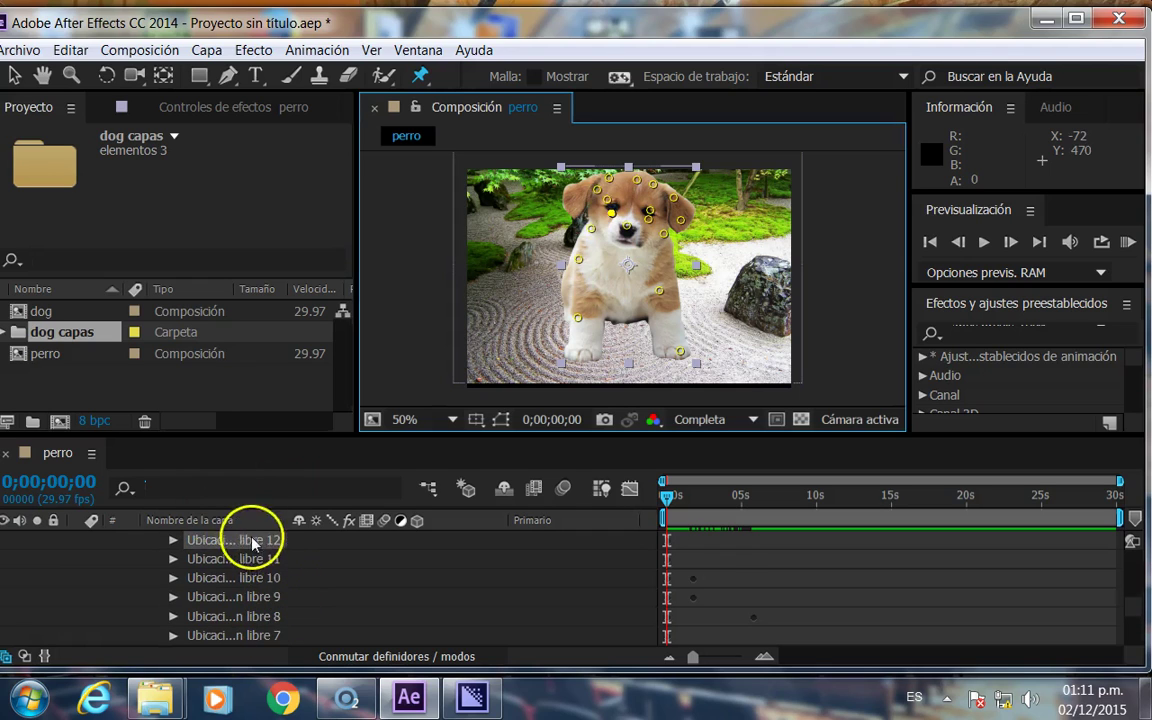
pyautogui.click(172, 540)
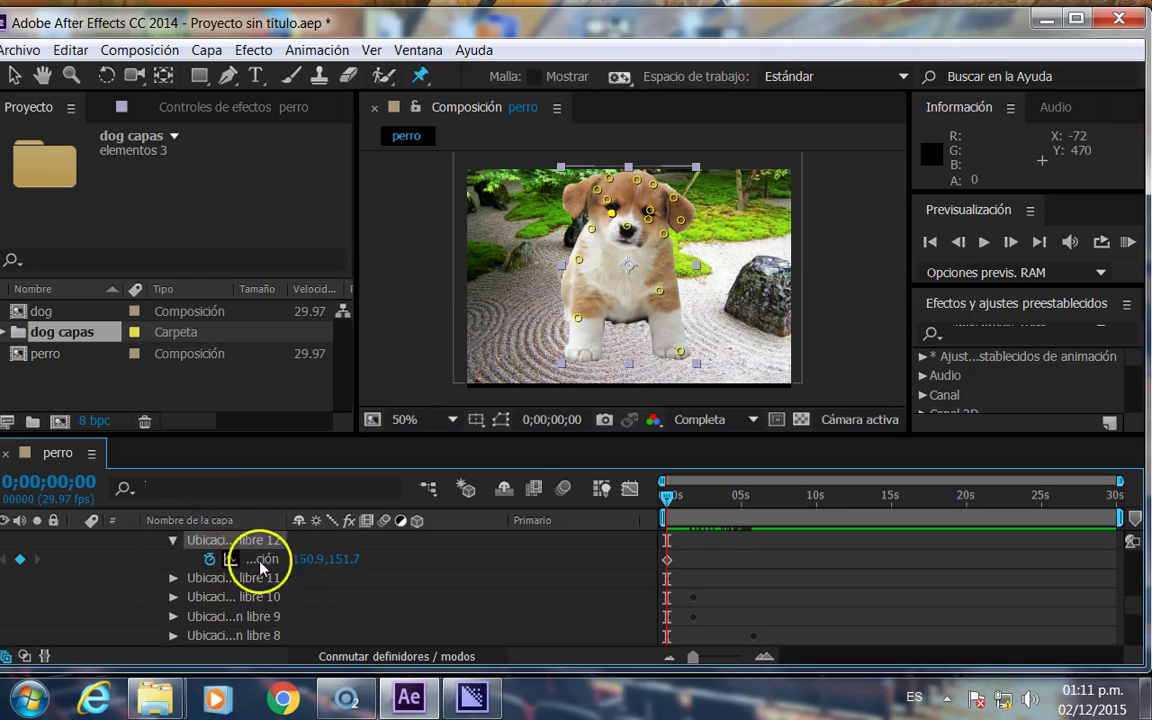
pyautogui.moveTo(669, 566)
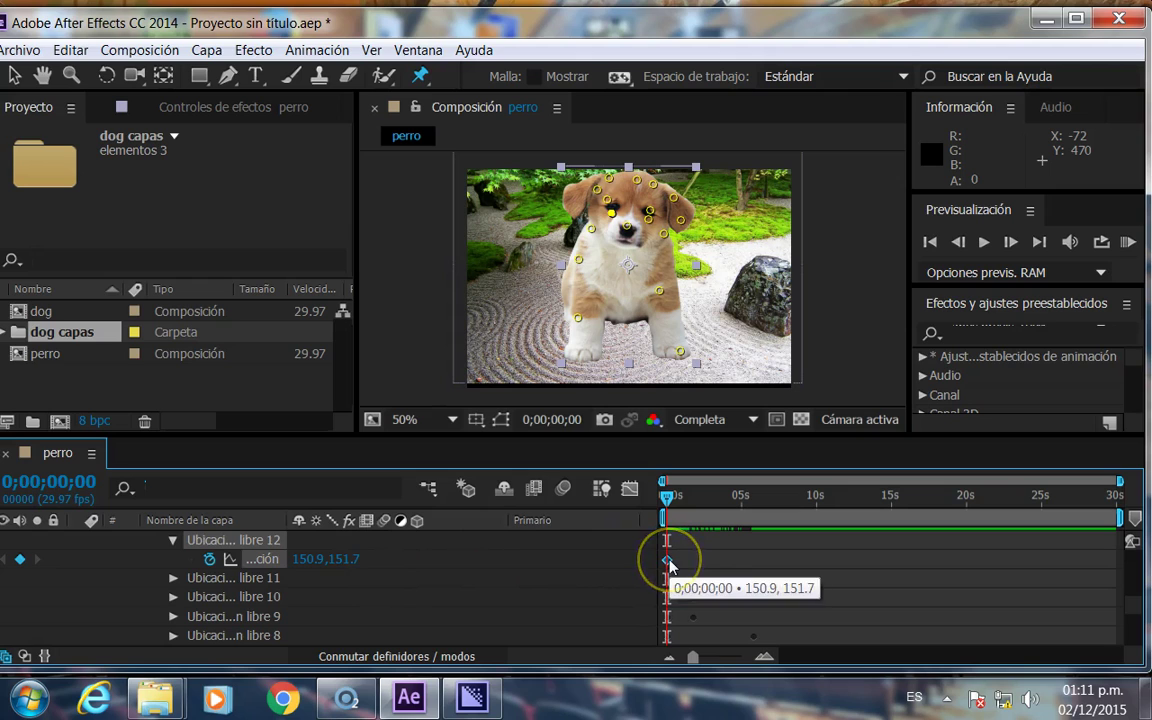
pyautogui.click(668, 500)
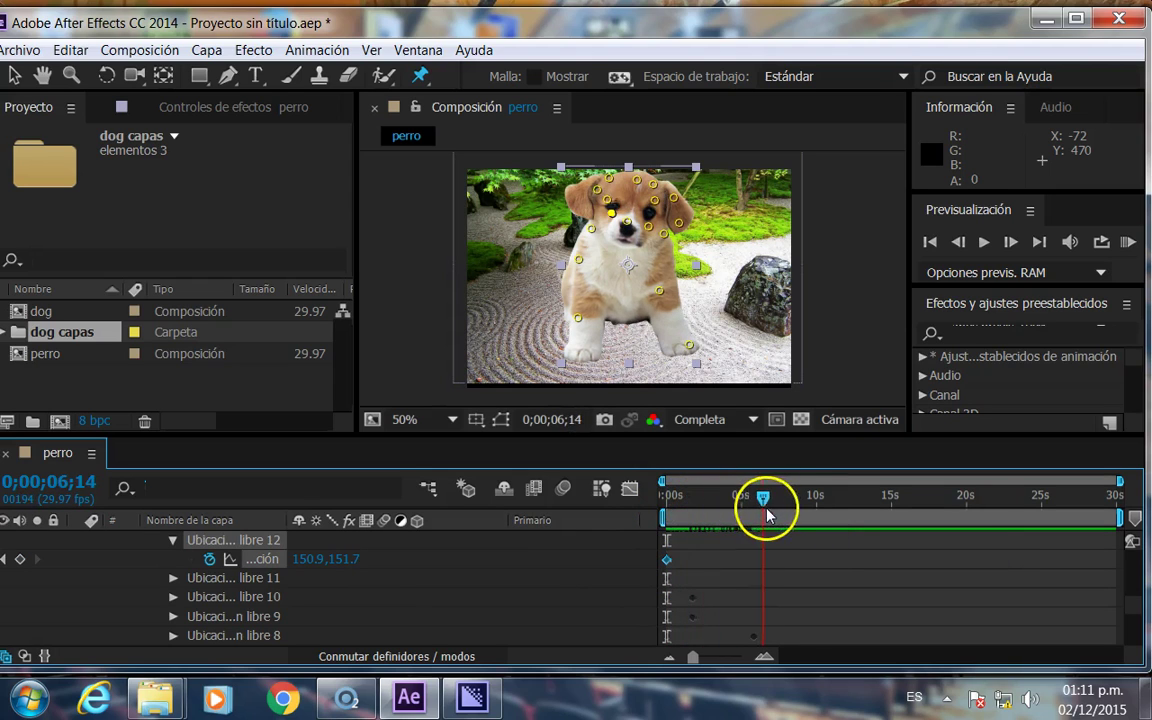
pyautogui.moveTo(675, 503); pyautogui.dragTo(763, 497)
pyautogui.click(629, 214)
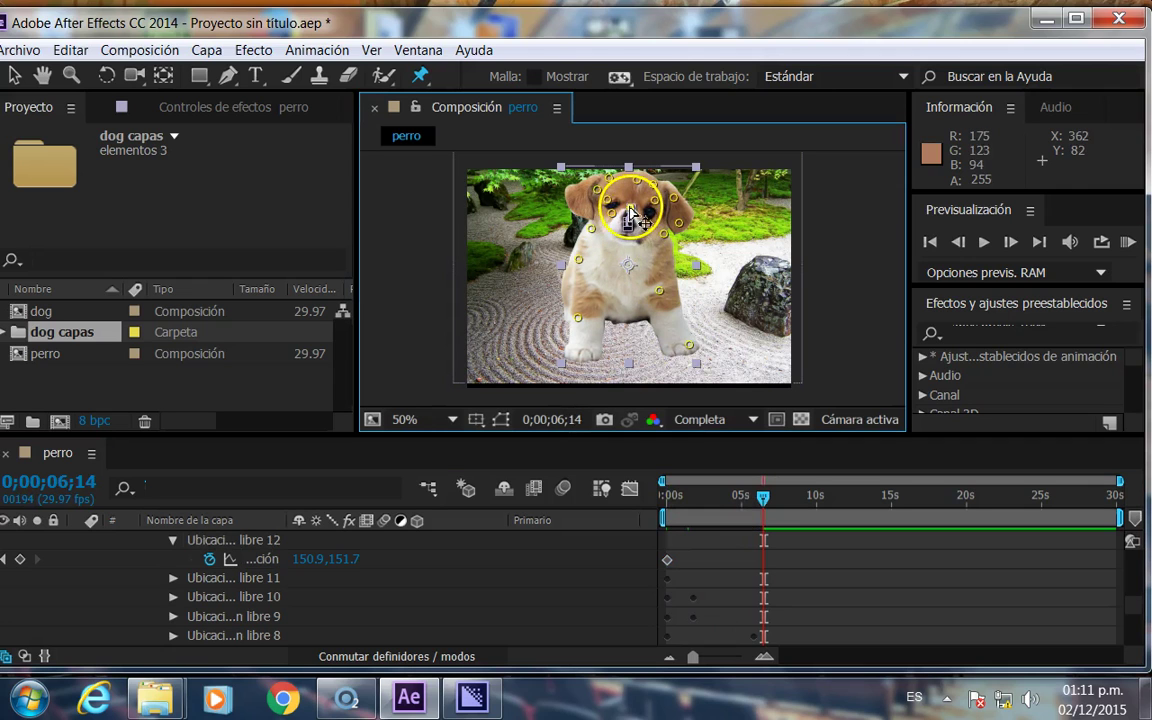
pyautogui.moveTo(763, 499)
pyautogui.mouseDown()
pyautogui.moveTo(634, 505)
pyautogui.moveTo(609, 489)
pyautogui.mouseUp()
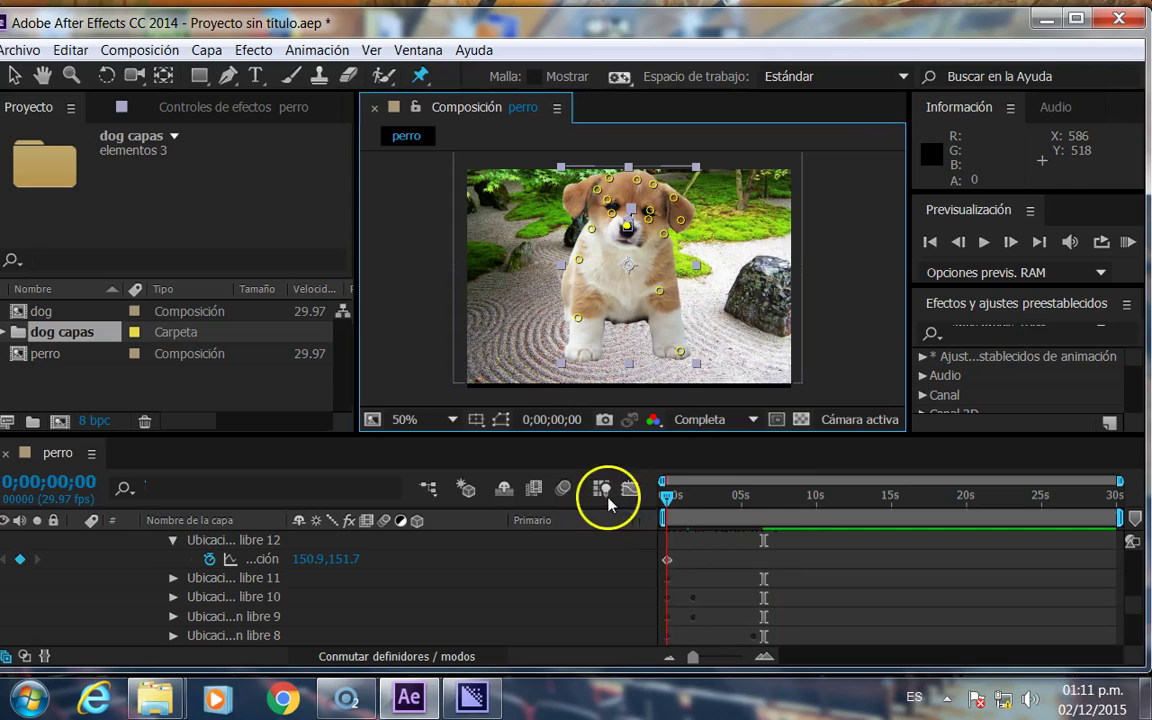
# Step: Add the perro composition to the Adobe Media Encoder queue
pyautogui.click(20, 50)
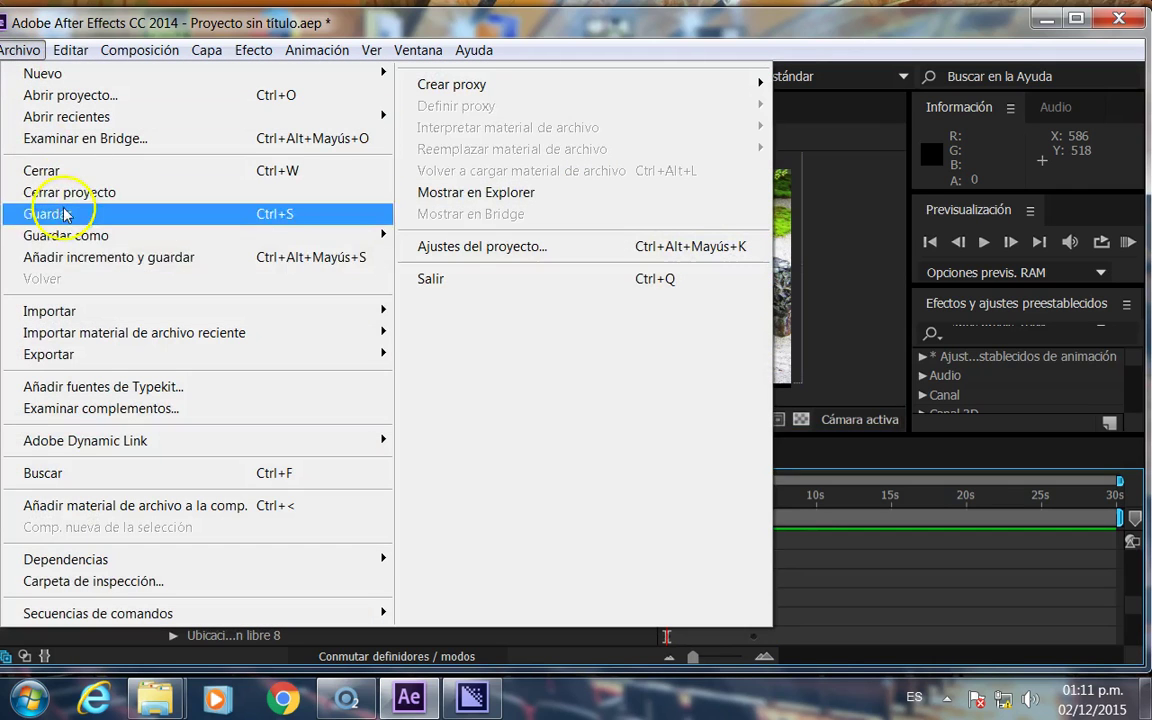
pyautogui.moveTo(35, 355)
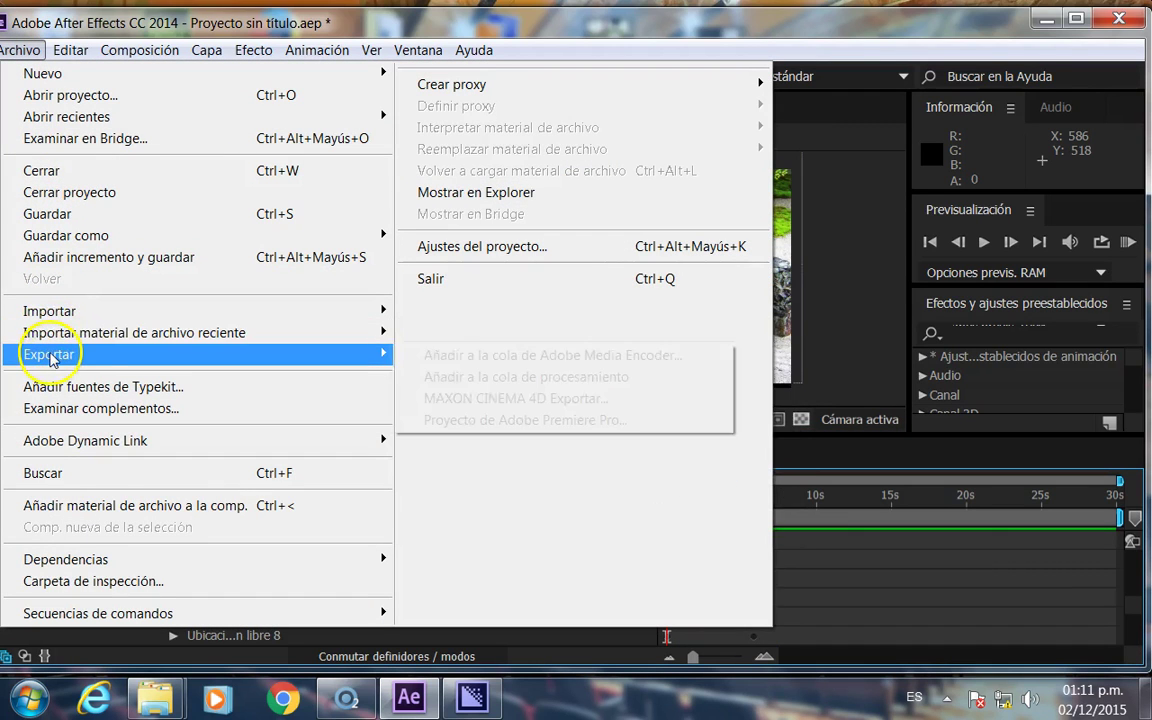
pyautogui.click(488, 358)
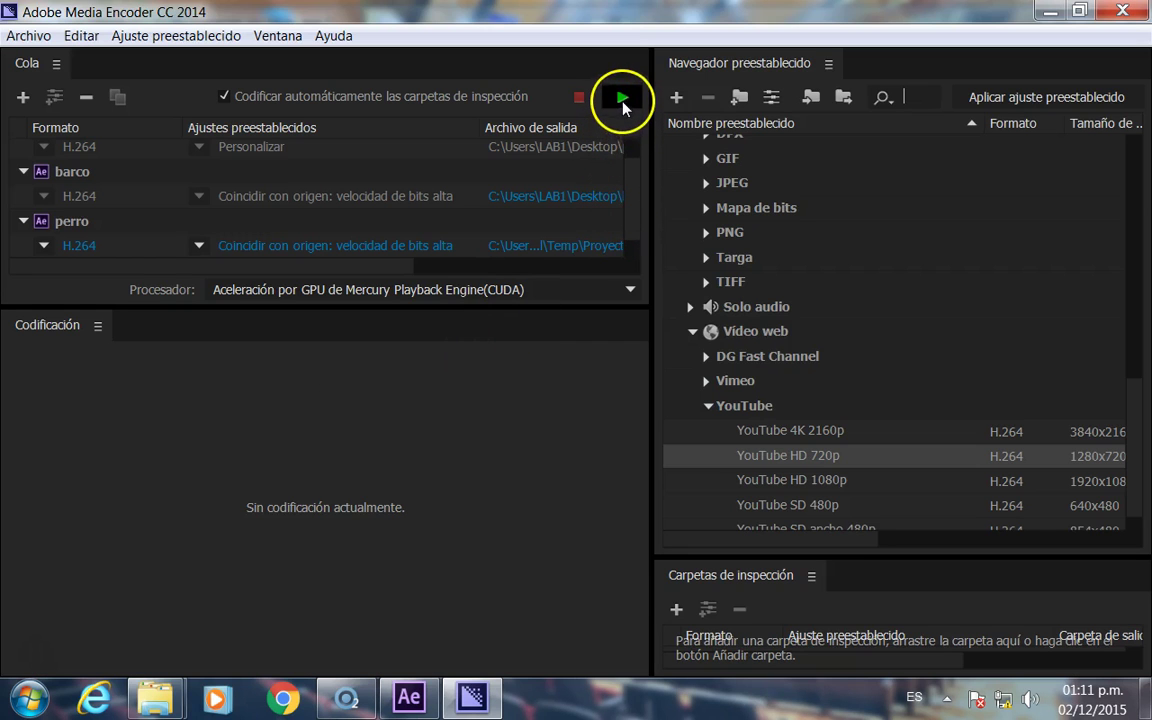
# Step: Start the queue to encode perro to perro.mp4 as H.264
pyautogui.click(622, 100)
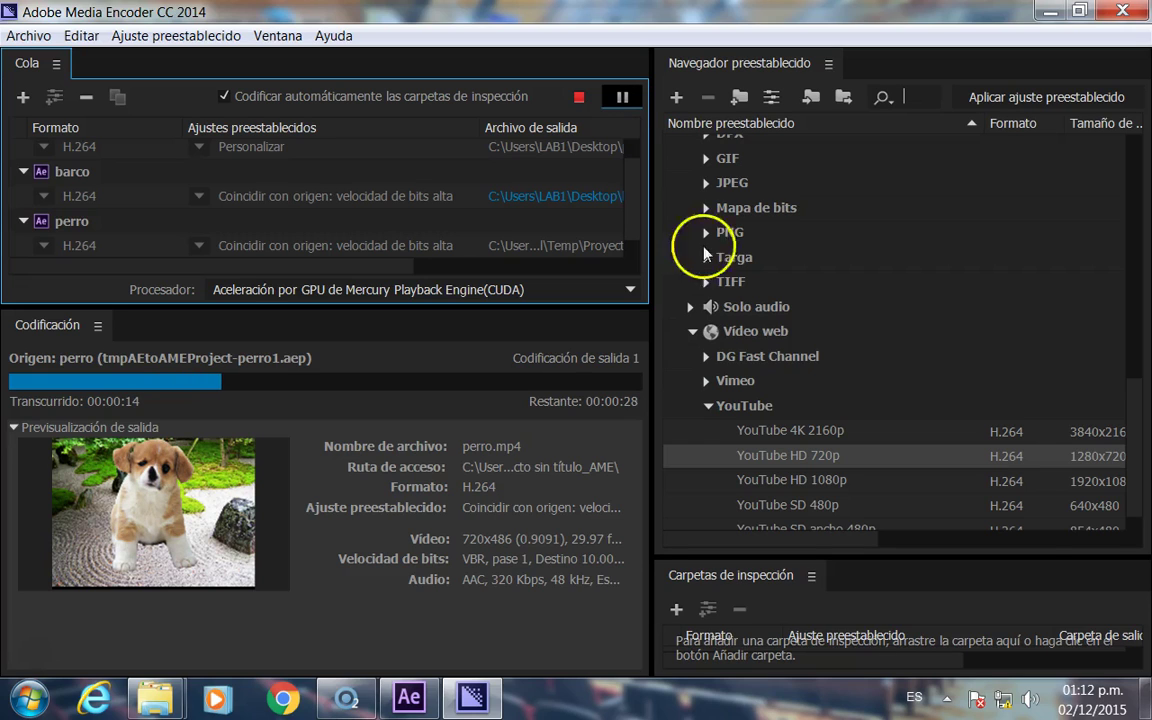
pyautogui.click(947, 699)
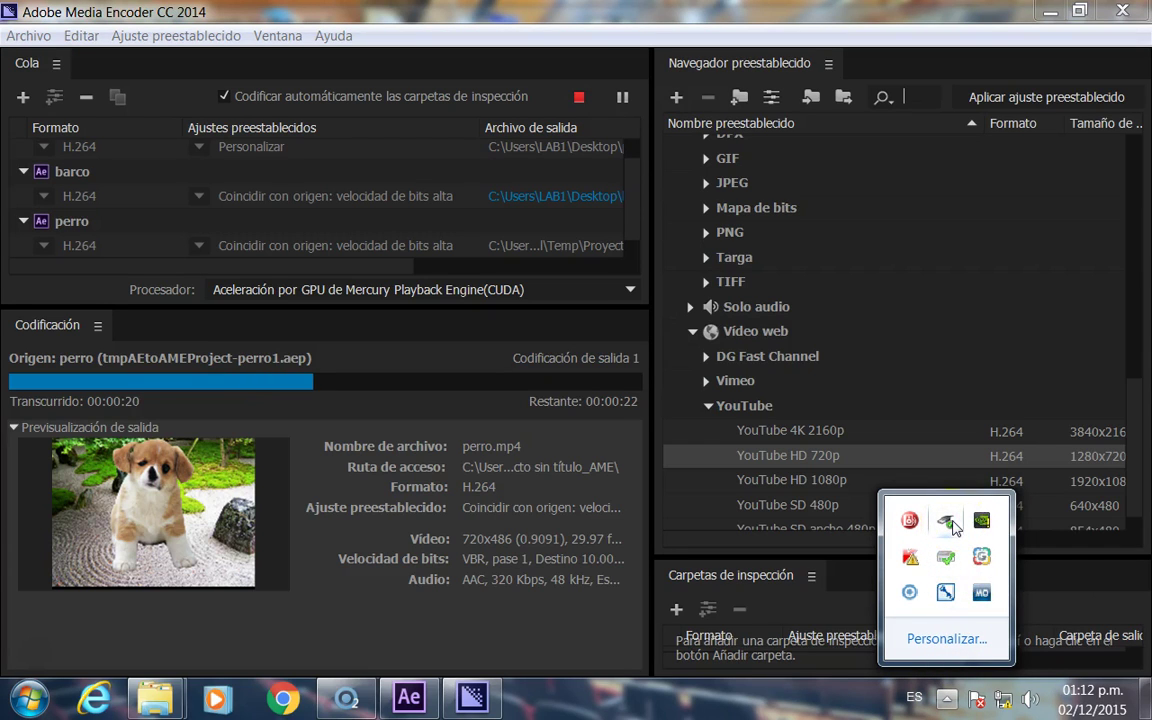
# Step: Try to eject the portable USB drive from the tray, then acknowledge the device-in-use error
pyautogui.click(951, 527)
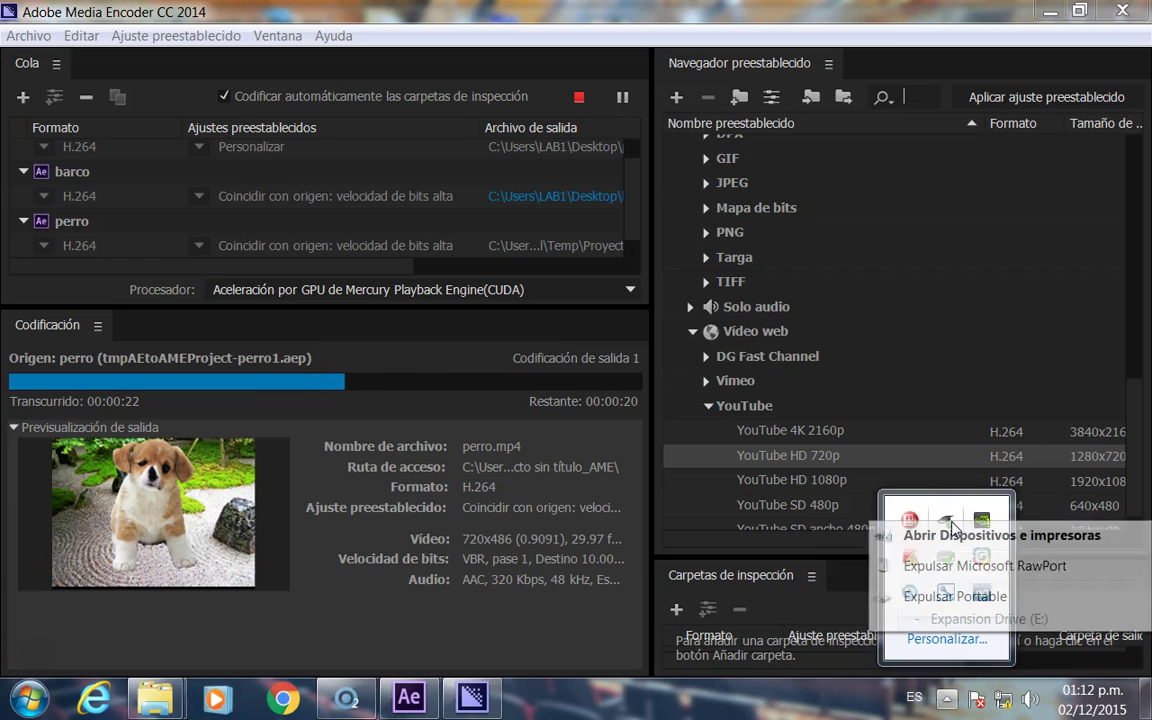
pyautogui.click(990, 598)
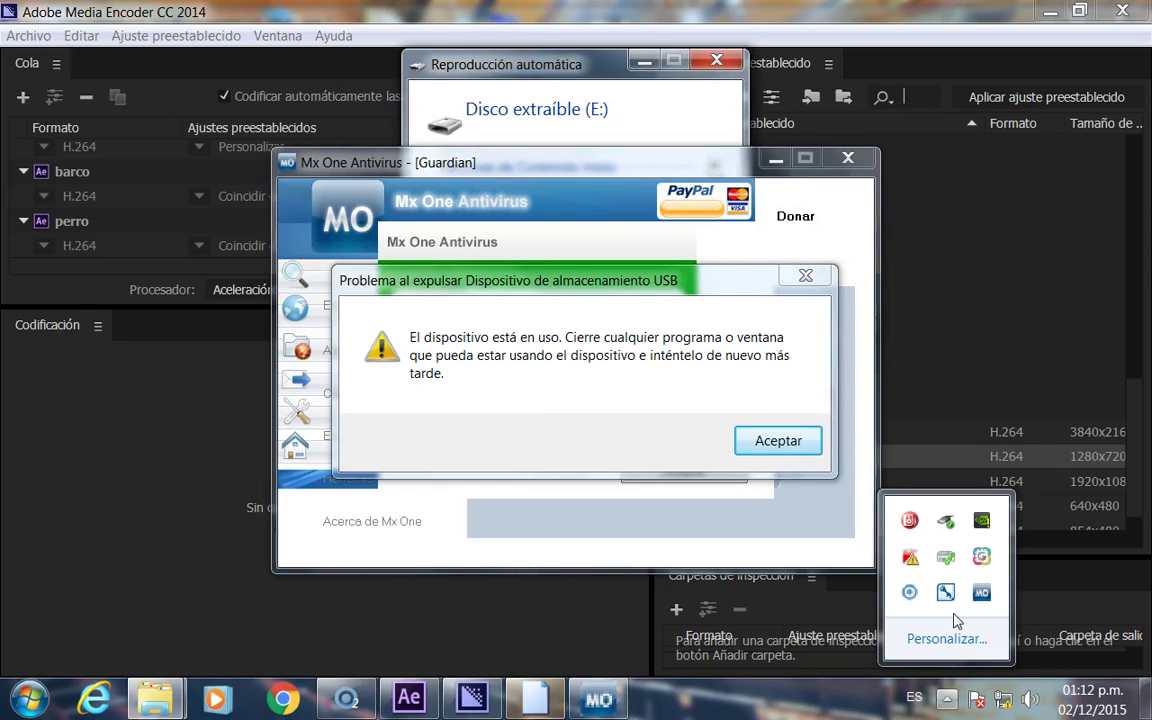
pyautogui.click(778, 440)
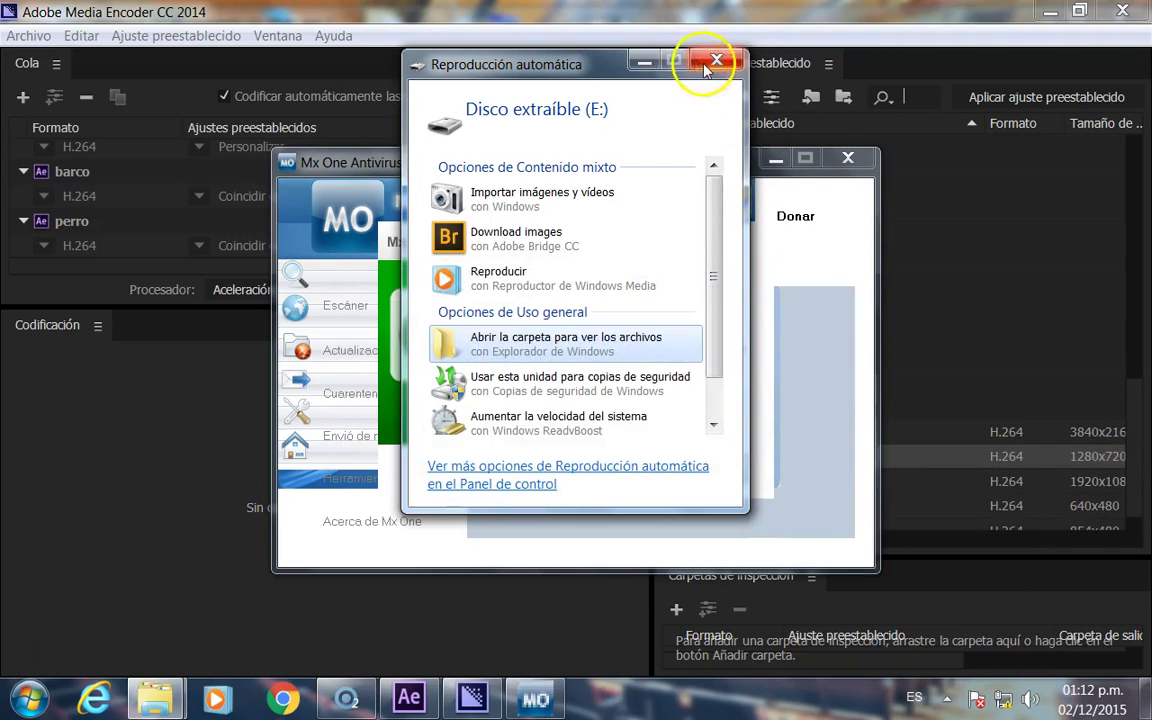
# Step: Close AutoPlay, dismiss the antivirus scan messages declining the USB scan, and minimize the antivirus window
pyautogui.click(716, 61)
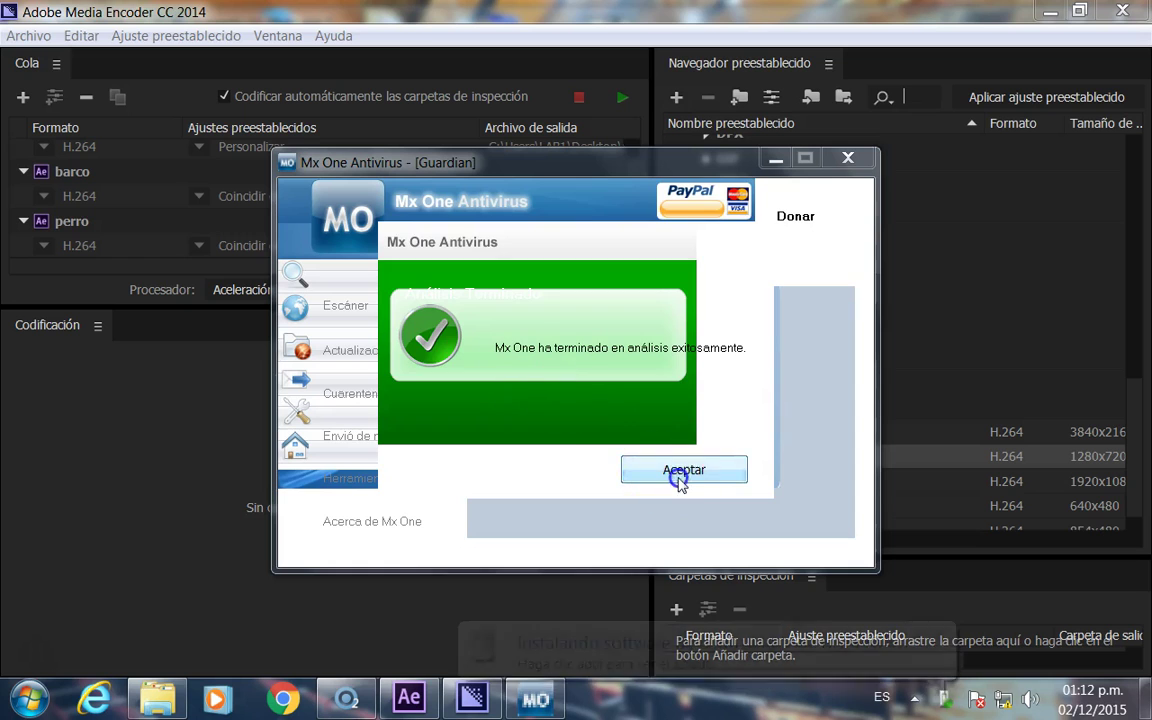
pyautogui.click(680, 472)
pyautogui.click(703, 429)
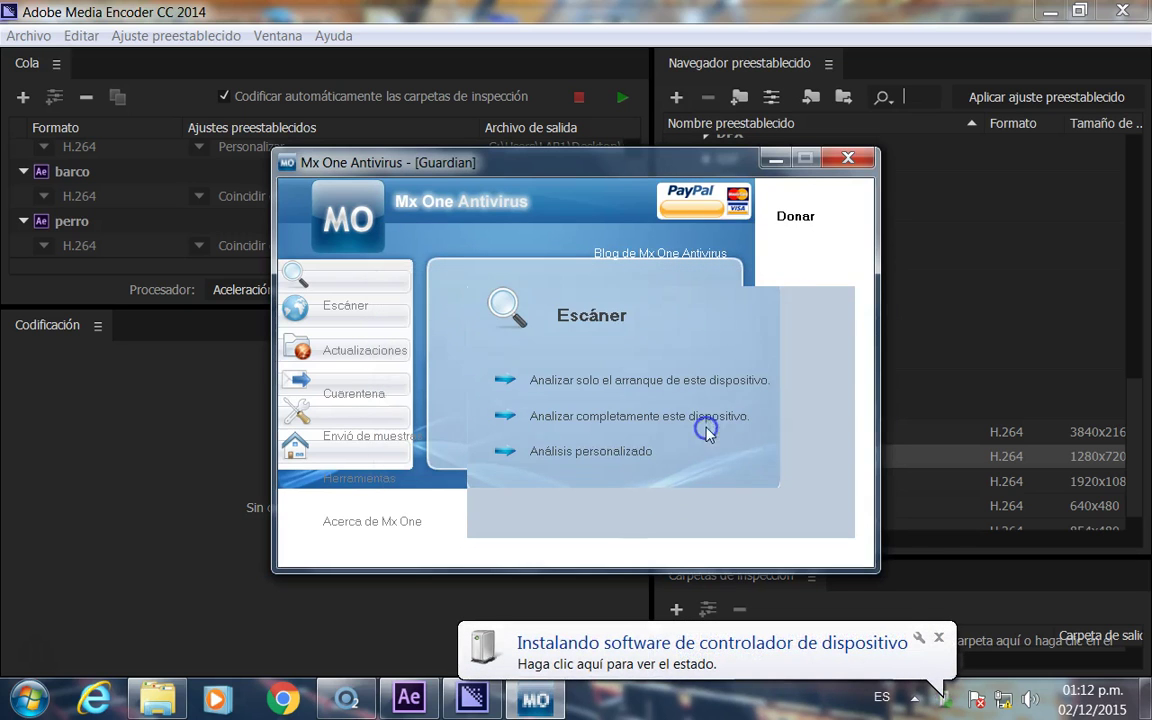
pyautogui.click(775, 159)
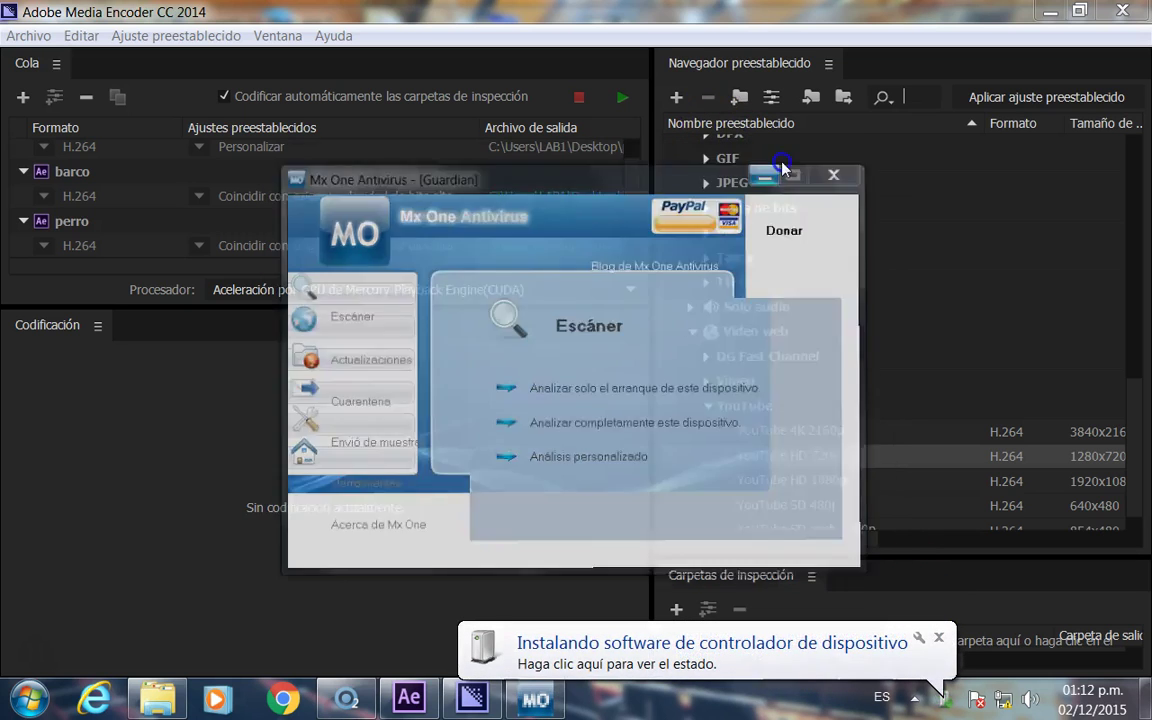
# Step: Minimize Media Encoder and After Effects to reveal the Windows desktop
pyautogui.click(1049, 14)
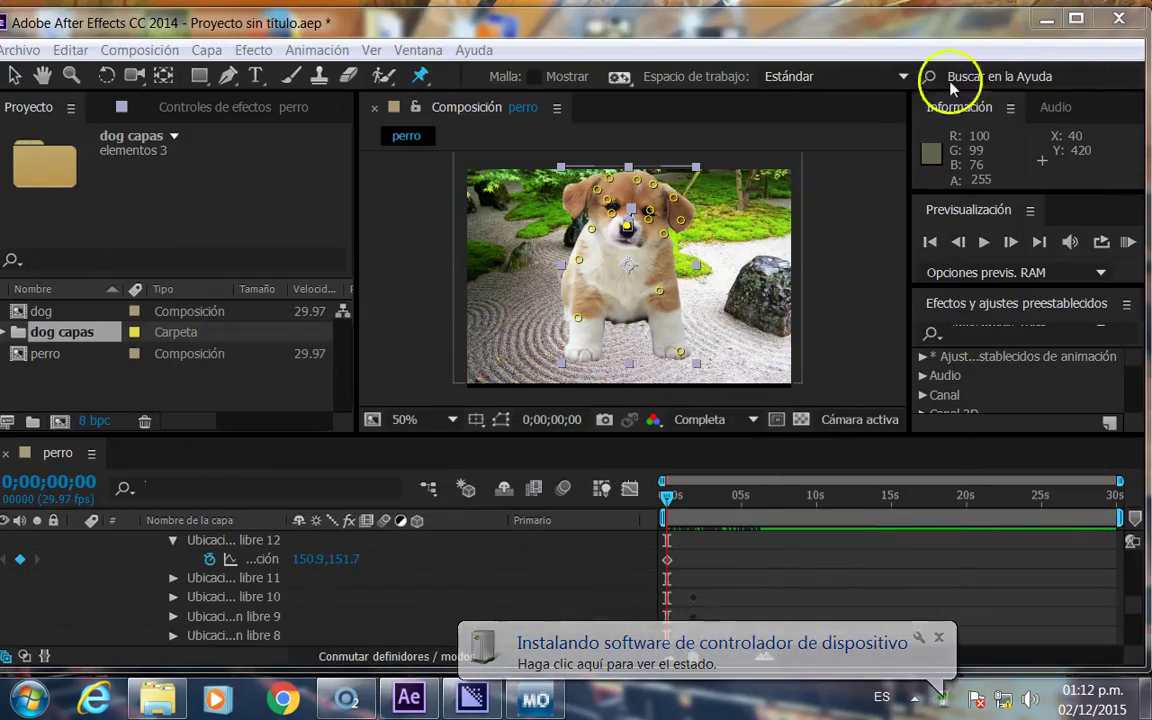
pyautogui.click(1048, 16)
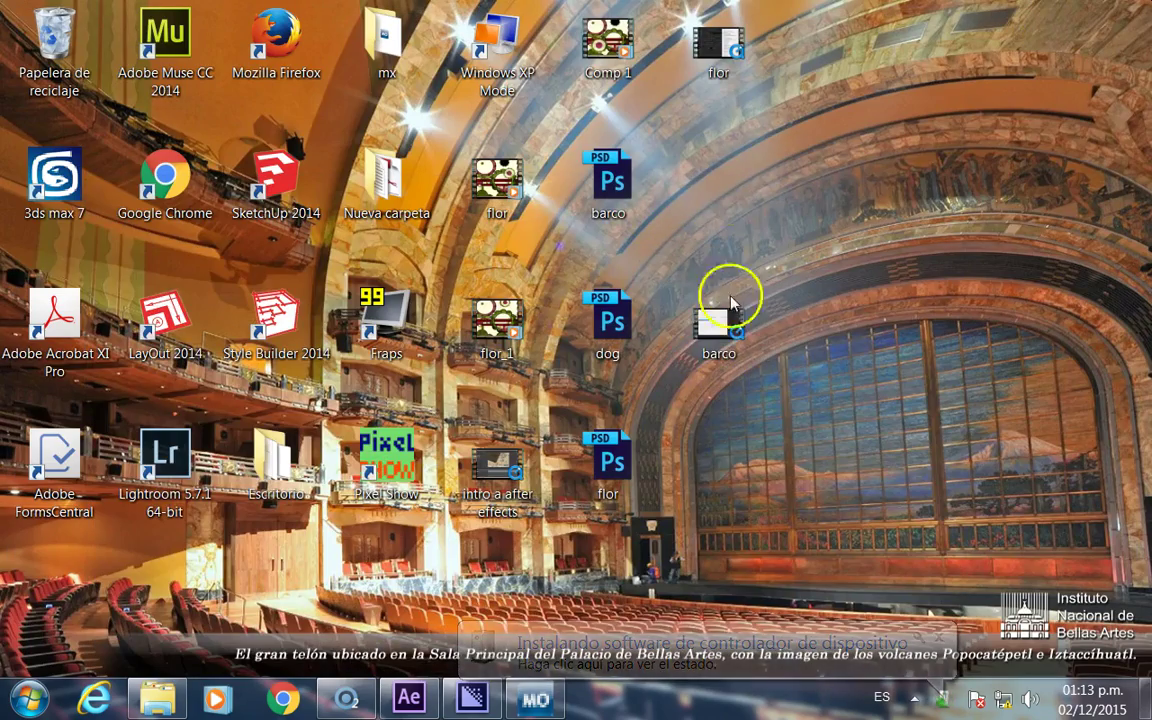